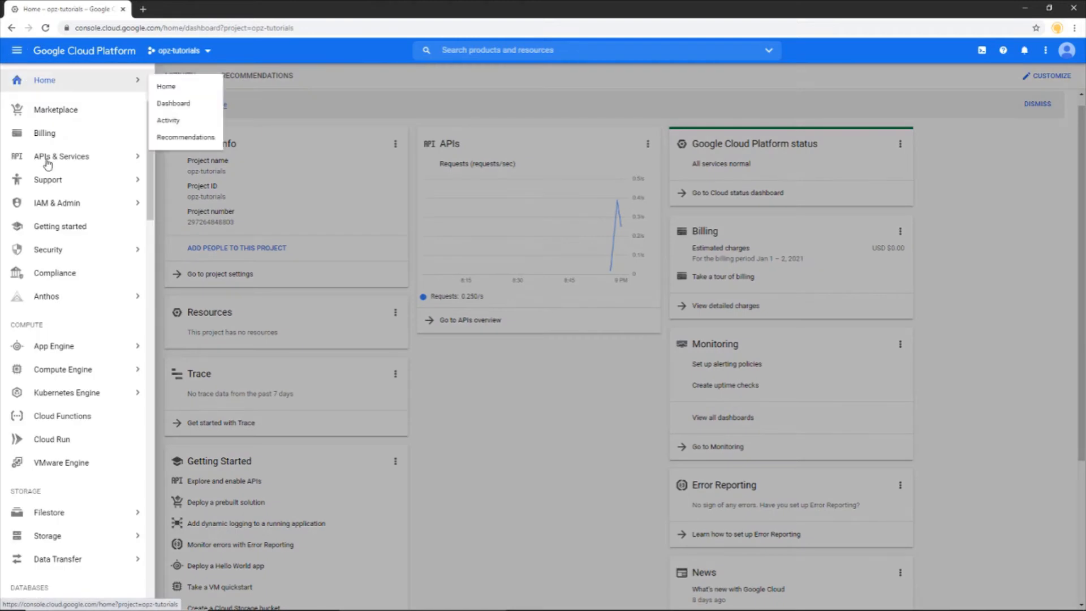
Step: Open the Marketplace of deployable solutions for the opz-tutorials project
{"action": "left_click", "coordinate": [62, 113]}
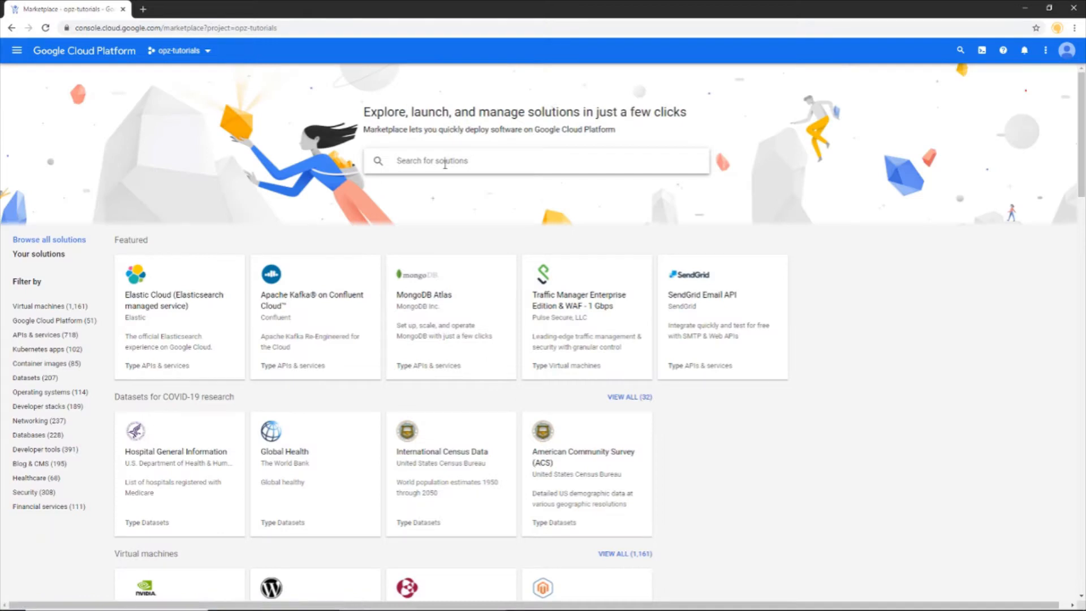
Step: Search the Marketplace for 'wordpress' and launch WordPress Certified by Bitnami and Automattic
{"action": "type", "text": "wordpress"}
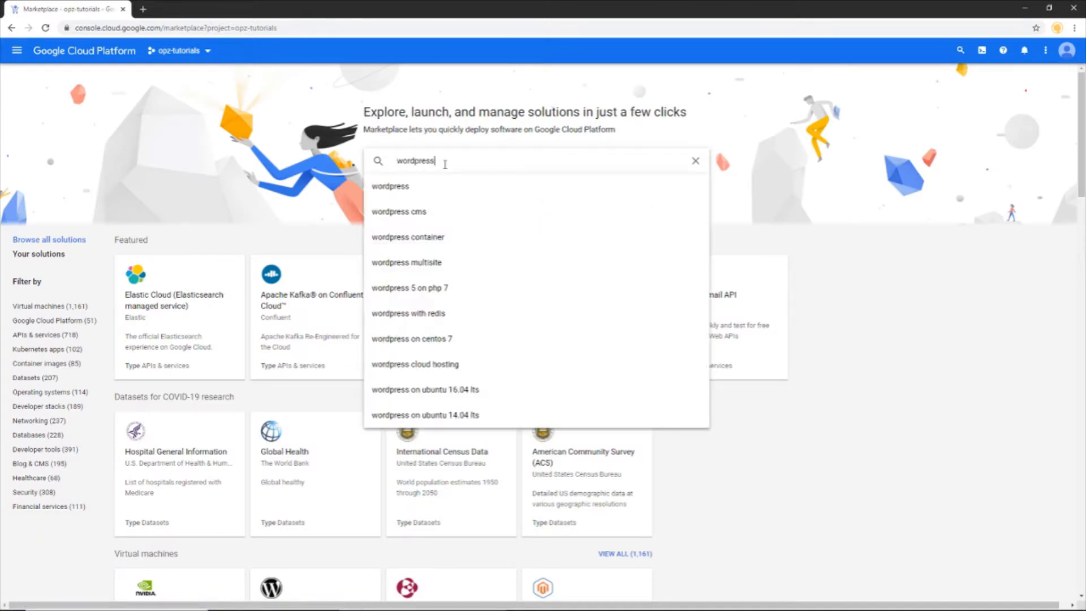
{"action": "key", "text": "Return"}
{"action": "scroll", "coordinate": [431, 463], "scroll_direction": "down", "scroll_amount": 9}
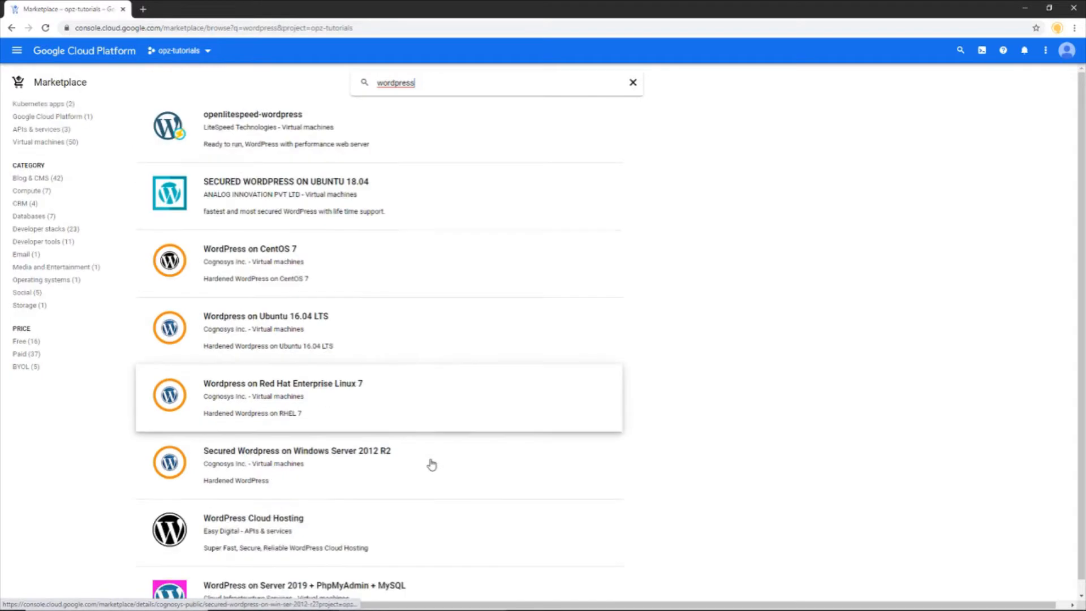
{"action": "scroll", "coordinate": [432, 465], "scroll_direction": "down", "scroll_amount": 12}
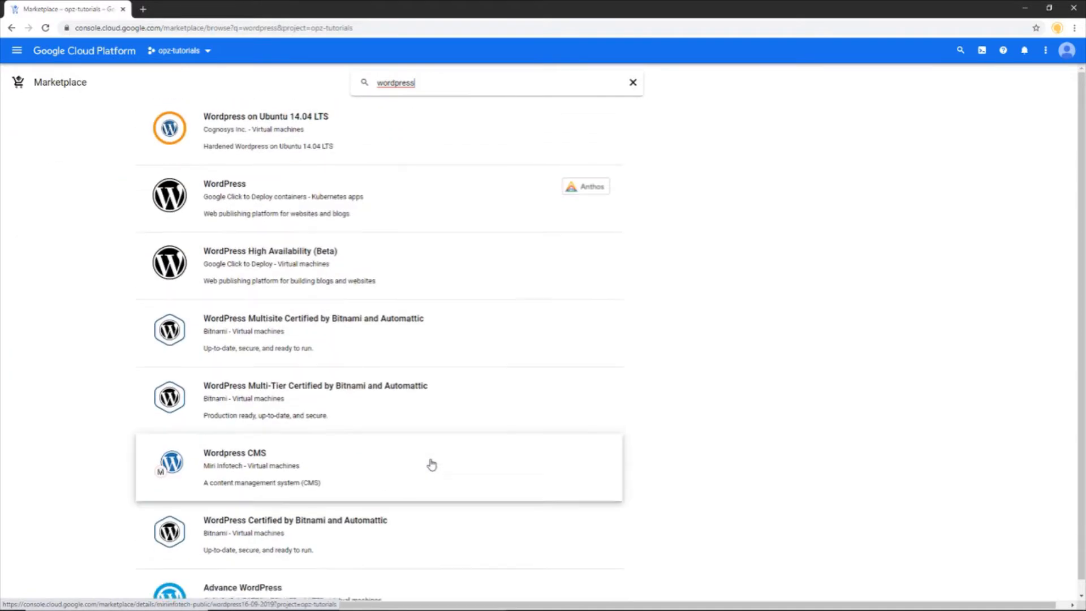
{"action": "scroll", "coordinate": [432, 464], "scroll_direction": "down", "scroll_amount": 1}
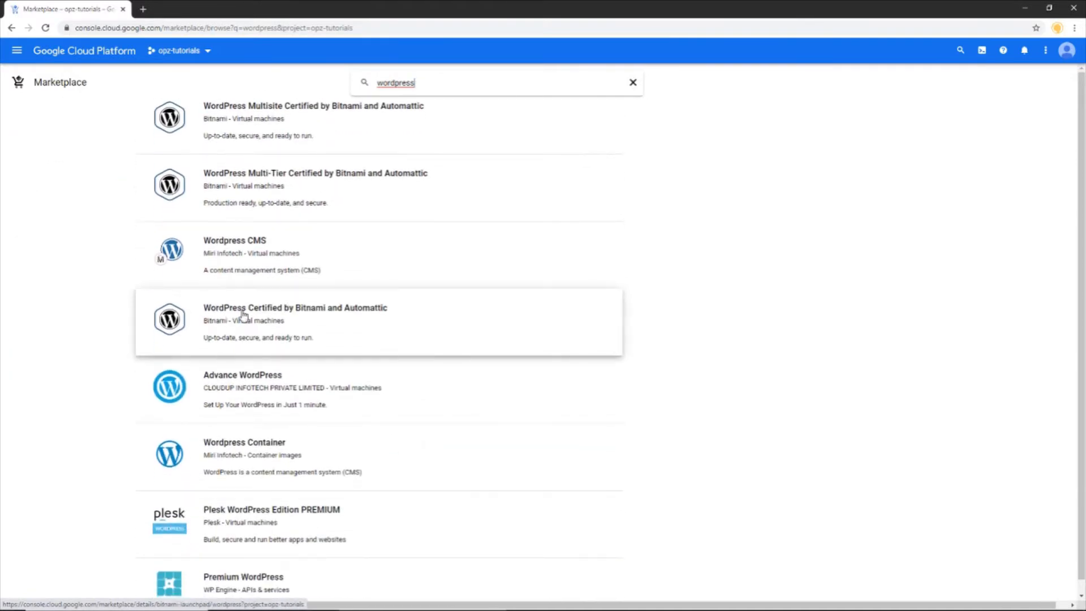
{"action": "left_click", "coordinate": [380, 322]}
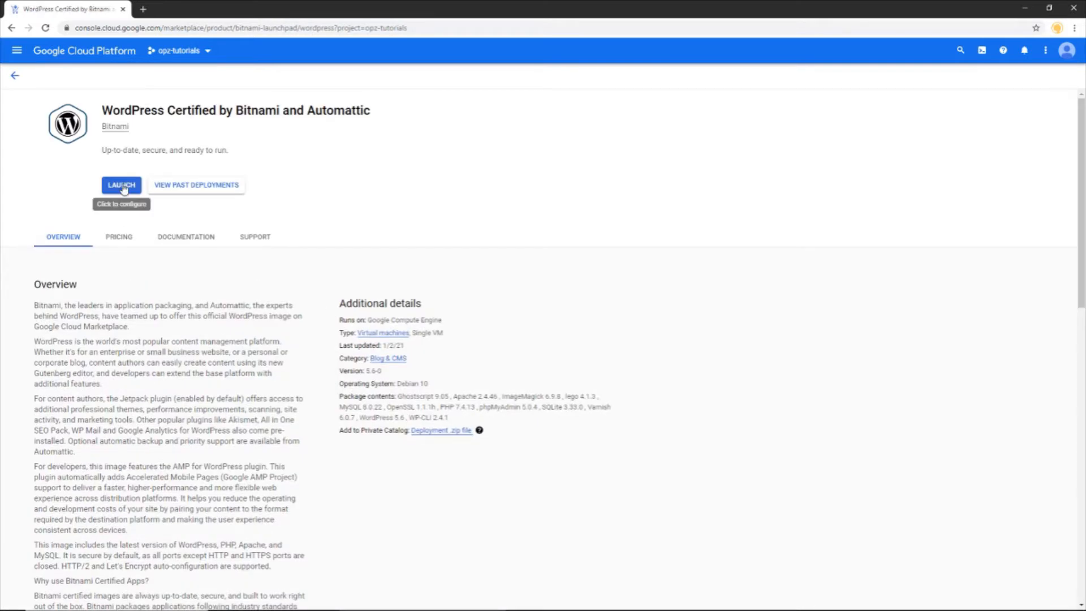
{"action": "left_click", "coordinate": [123, 185]}
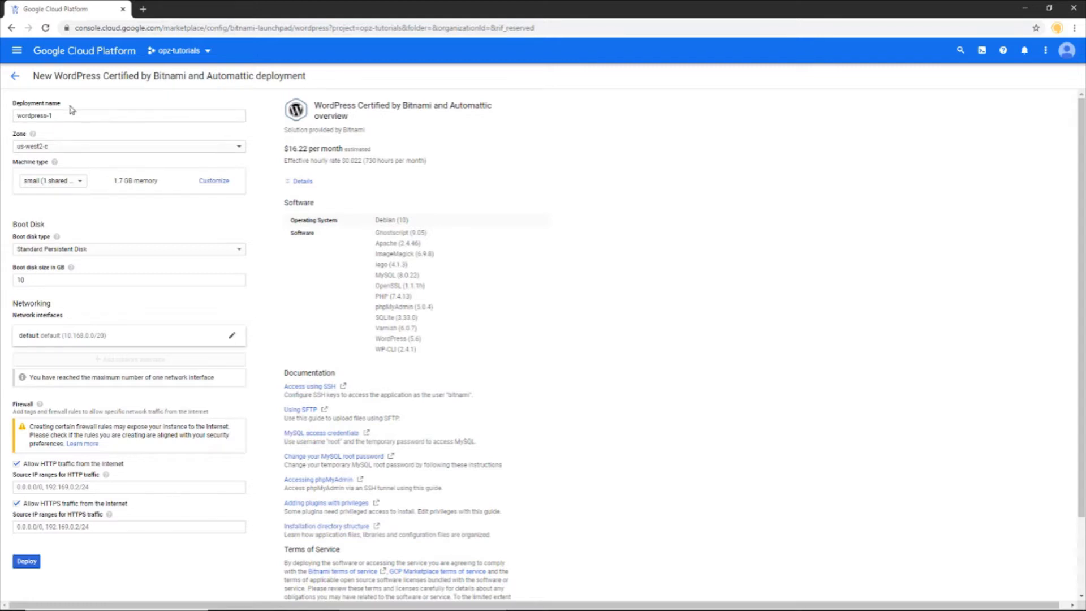
Step: Set the deployment zone to us-central1-a and the machine type to micro (1 shared vCPU)
{"action": "left_click", "coordinate": [38, 151]}
{"action": "scroll", "coordinate": [39, 157], "scroll_direction": "up", "scroll_amount": 5}
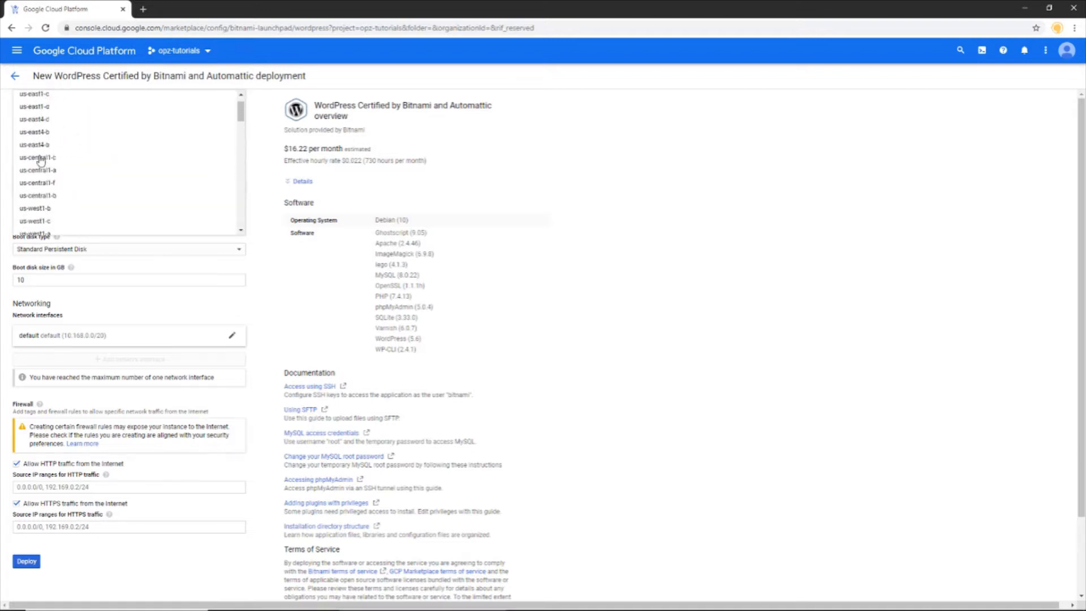
{"action": "scroll", "coordinate": [39, 161], "scroll_direction": "up", "scroll_amount": 1}
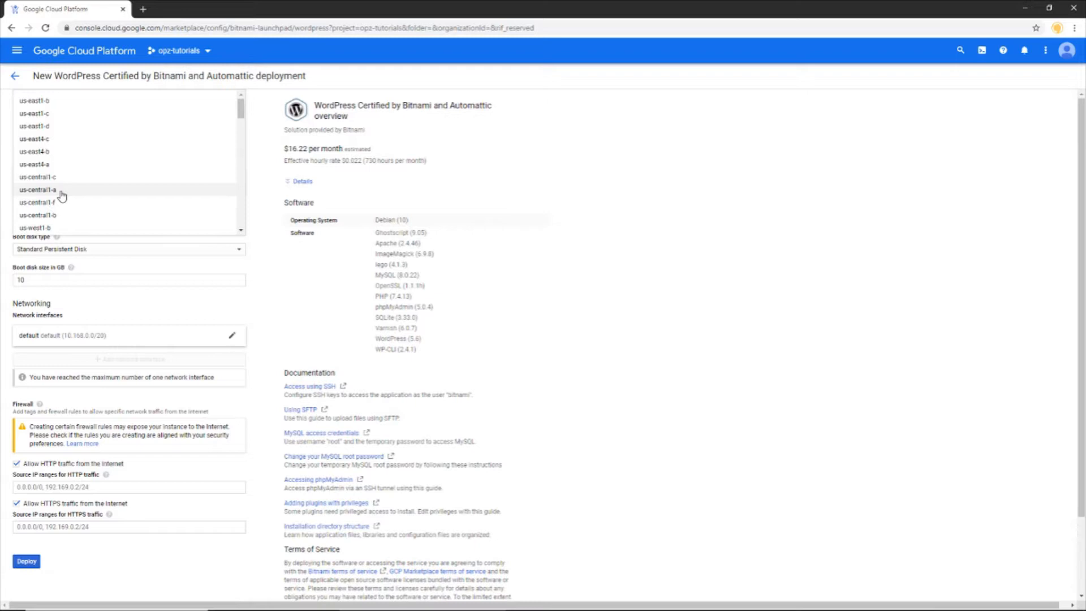
{"action": "left_click", "coordinate": [61, 191]}
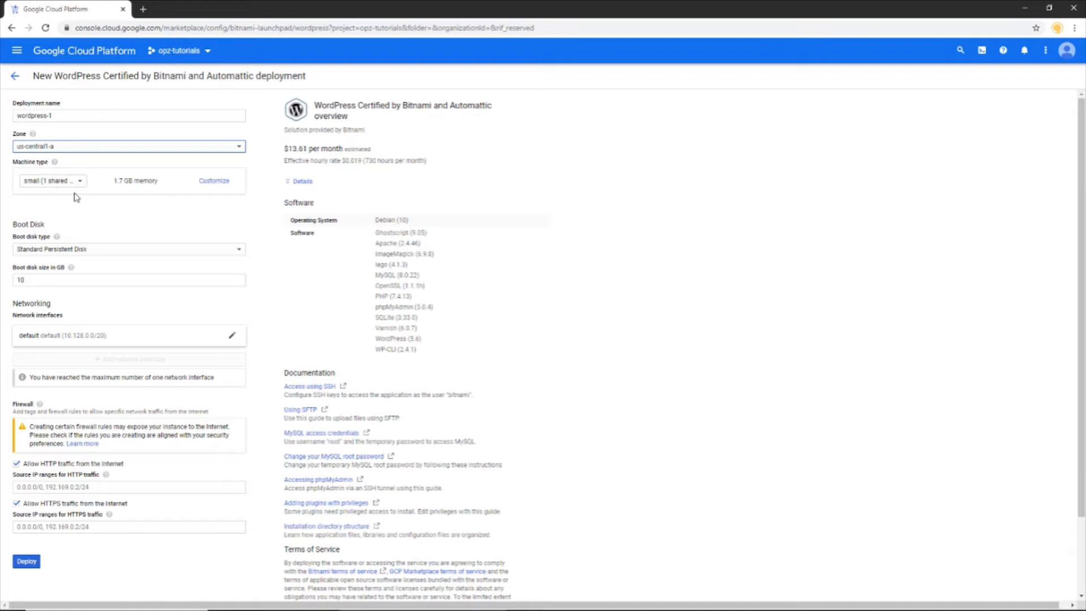
{"action": "left_click", "coordinate": [51, 181]}
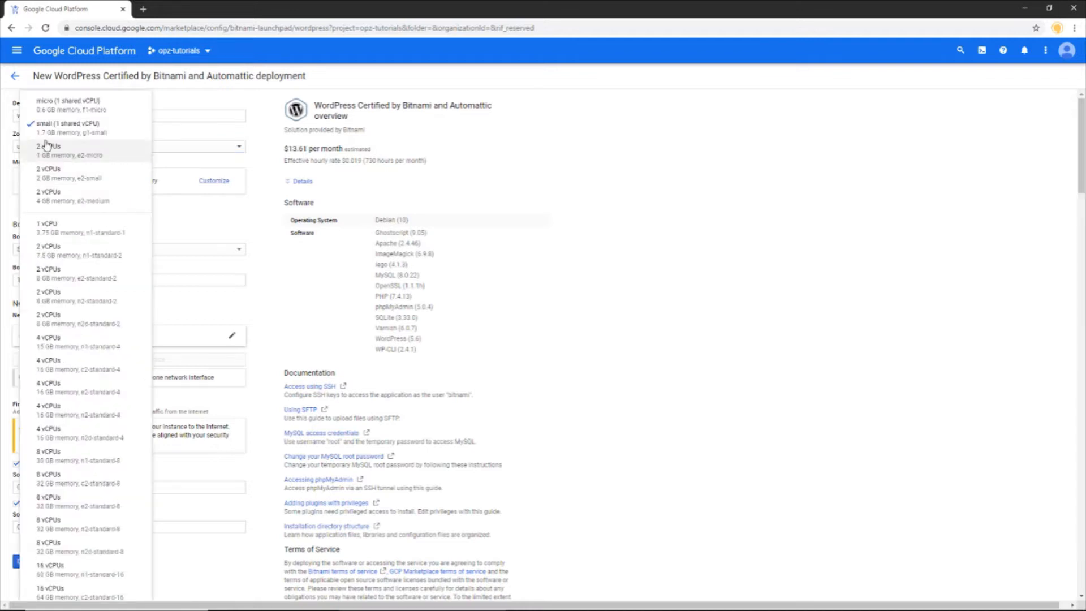
{"action": "left_click", "coordinate": [97, 116]}
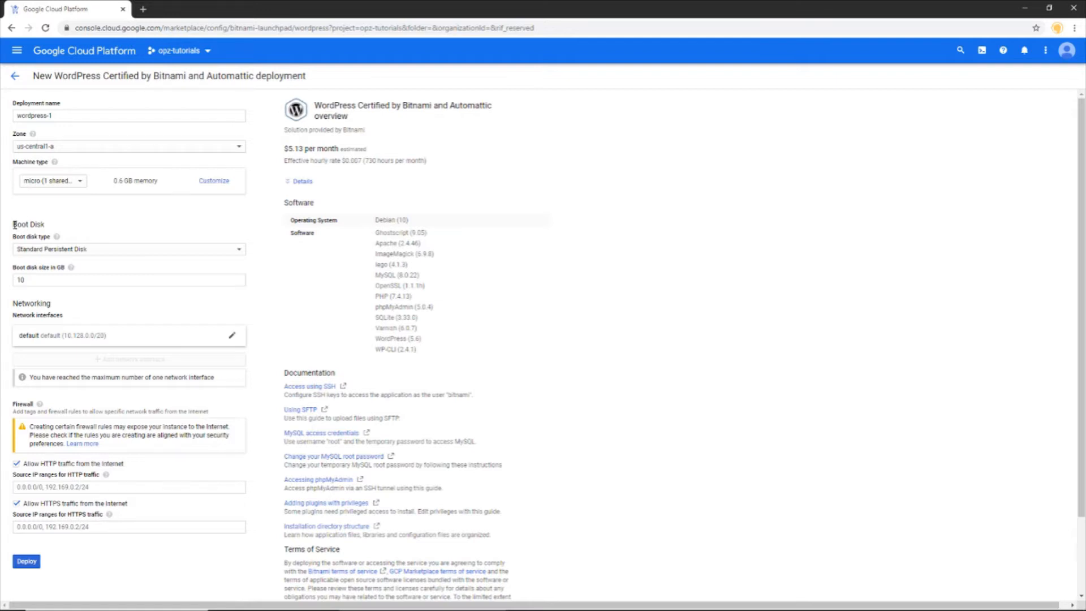
{"action": "left_click", "coordinate": [46, 252]}
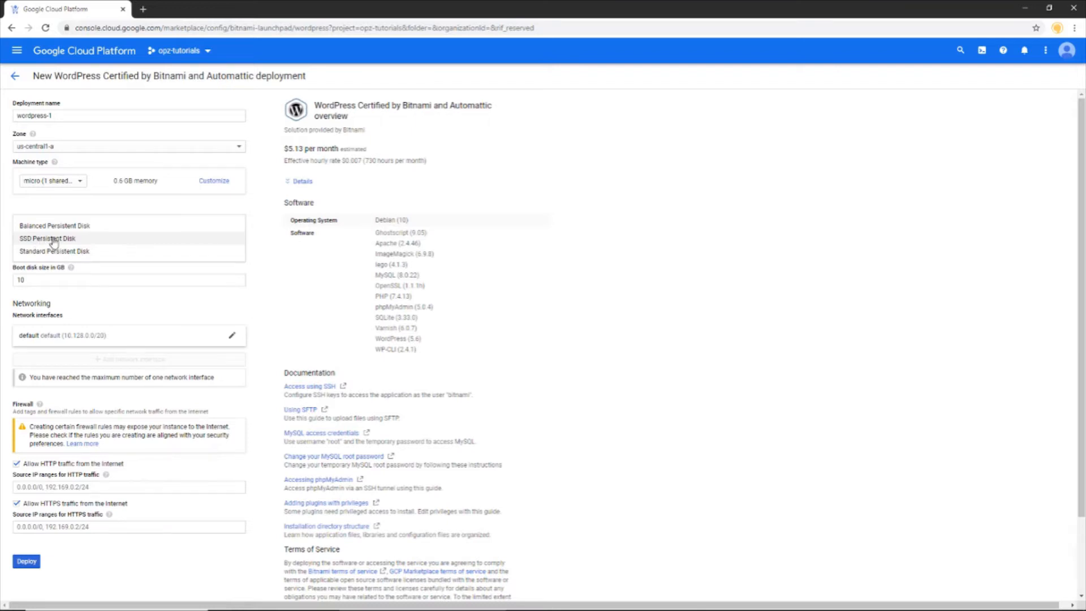
Step: Switch the boot disk to SSD Persistent Disk and resize it from 10 to 30 GB
{"action": "left_click", "coordinate": [54, 239]}
{"action": "left_click", "coordinate": [43, 278]}
{"action": "left_click_drag", "start_coordinate": [43, 279], "coordinate": [9, 283]}
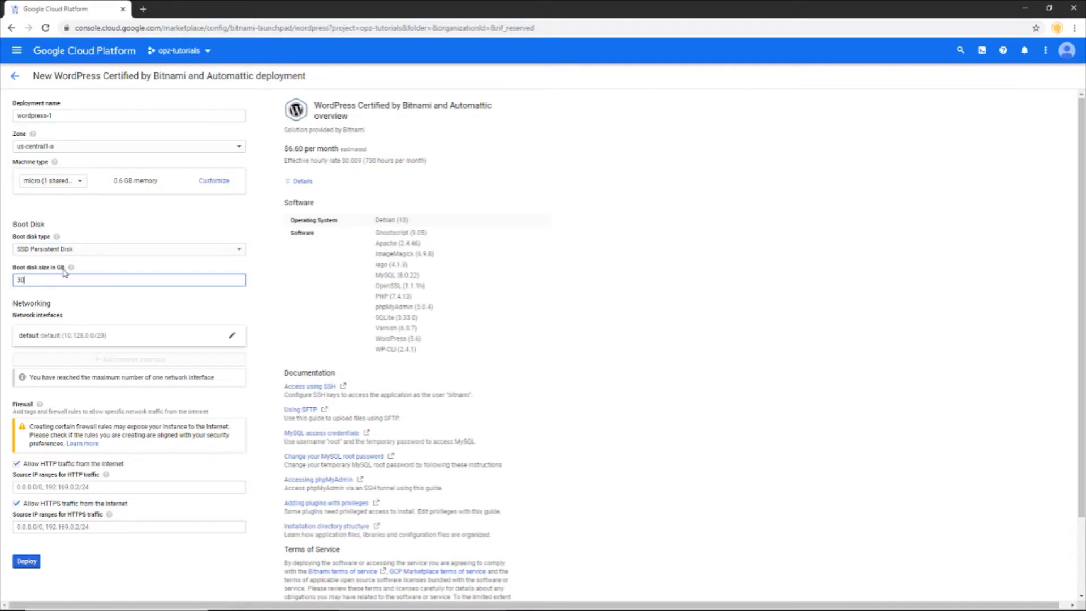
{"action": "left_click", "coordinate": [69, 295]}
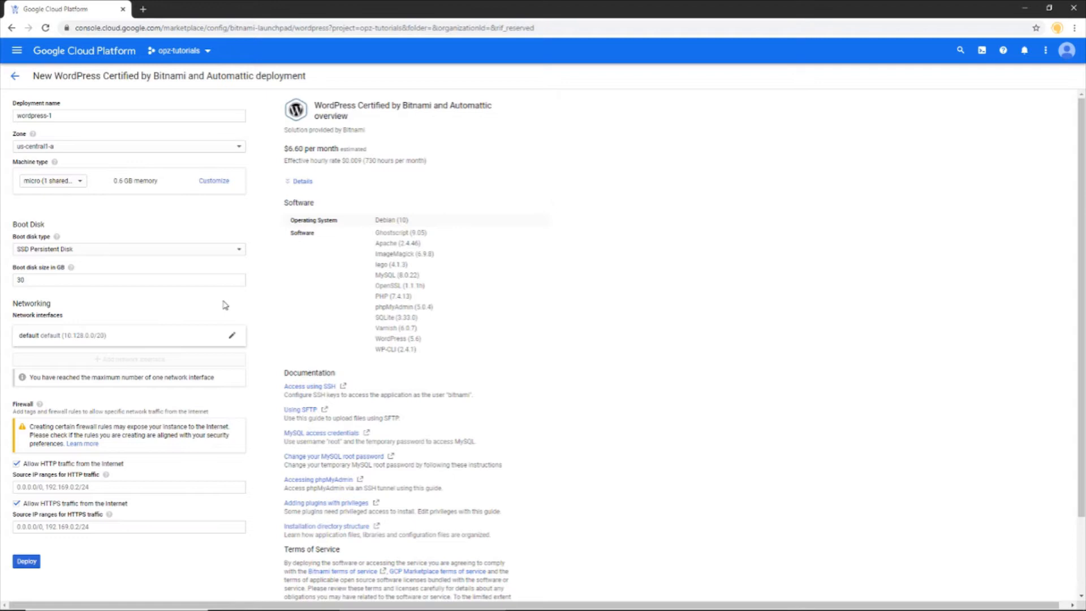
{"action": "scroll", "coordinate": [225, 305], "scroll_direction": "down", "scroll_amount": 1}
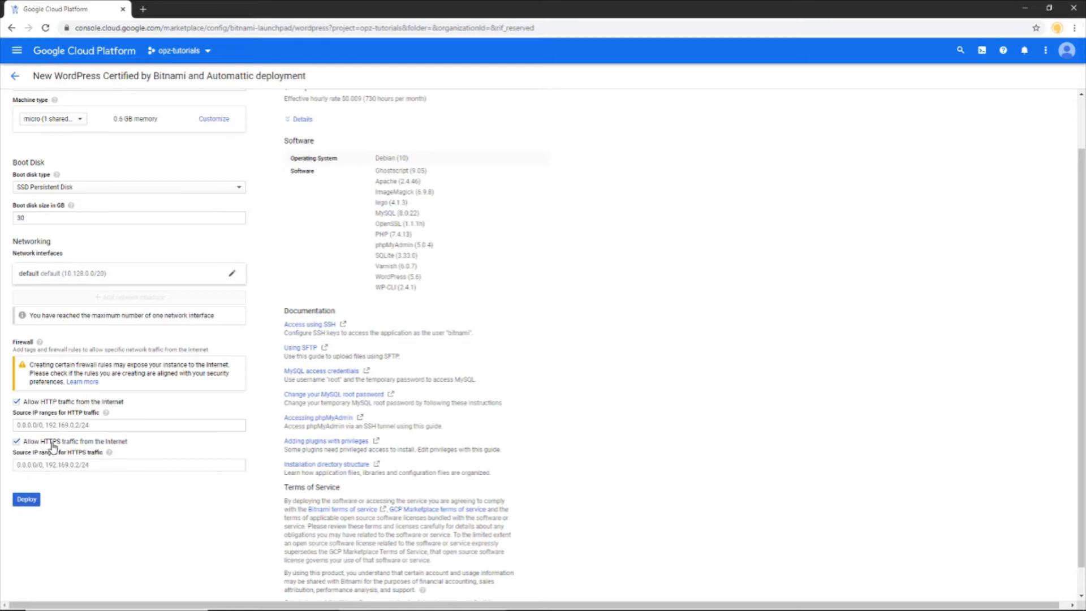
Step: Deploy wordpress-1 and wait for Deployment Manager to confirm it is deployed
{"action": "left_click", "coordinate": [29, 504]}
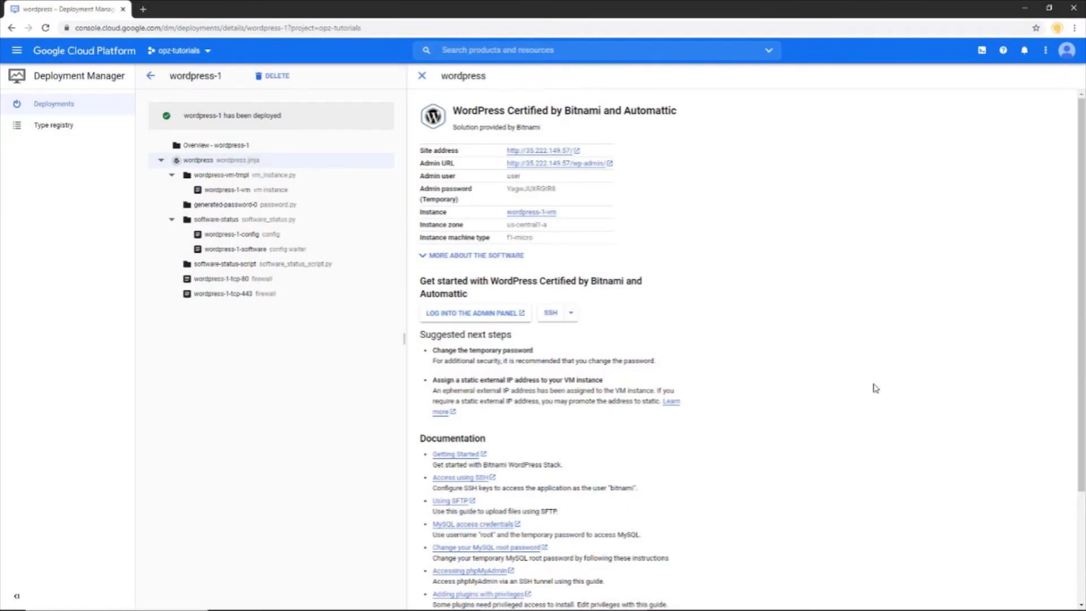
Step: Copy wordpress-1-vm's external IP 35.222.149.57 from the Compute Engine VM instances list
{"action": "left_click", "coordinate": [17, 50]}
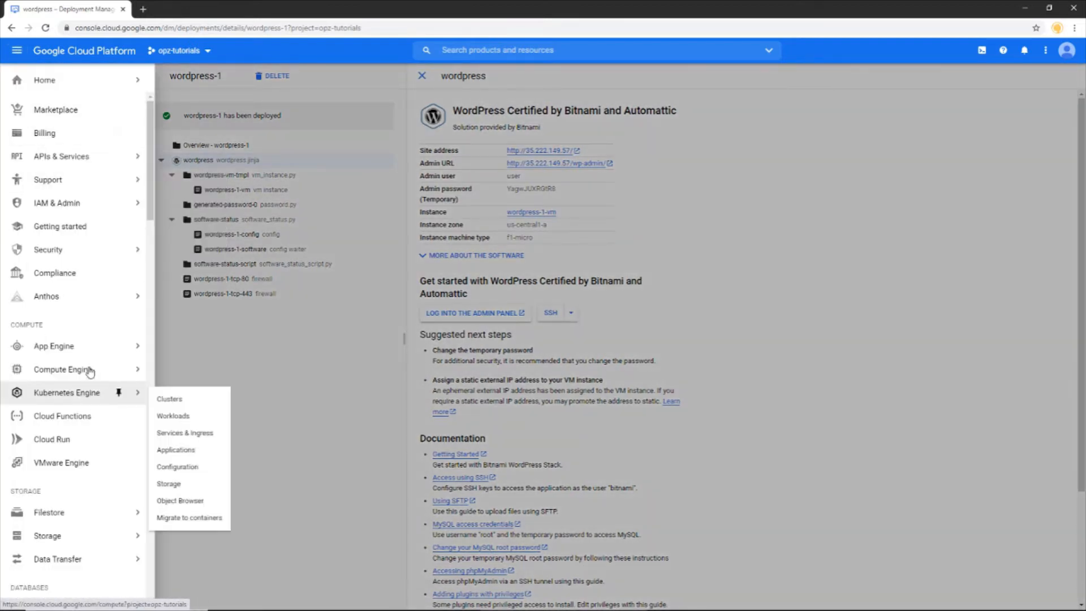
{"action": "mouse_move", "coordinate": [93, 375]}
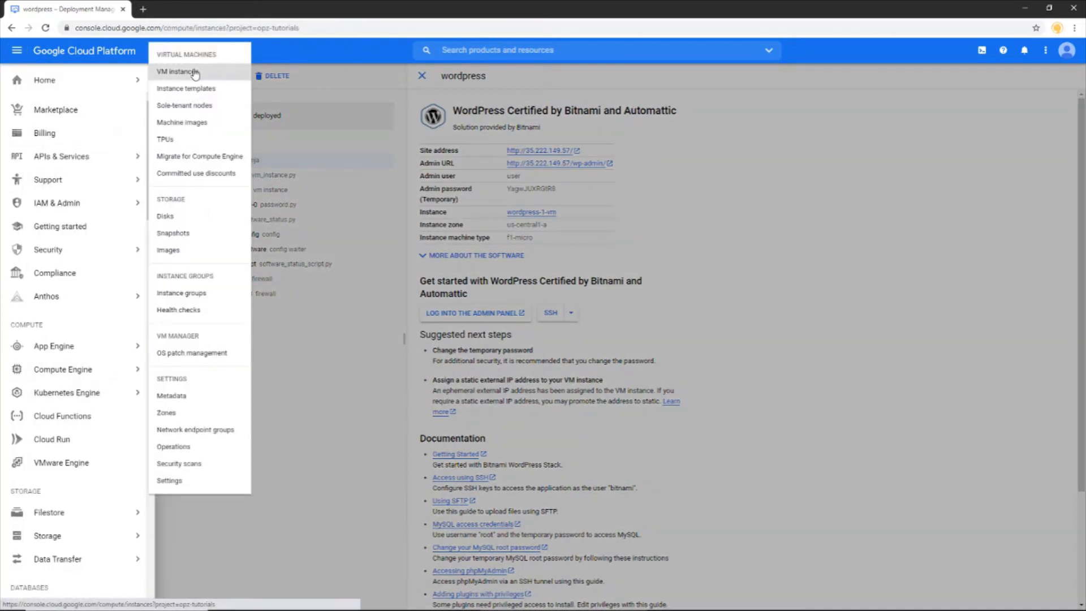
{"action": "left_click", "coordinate": [194, 72]}
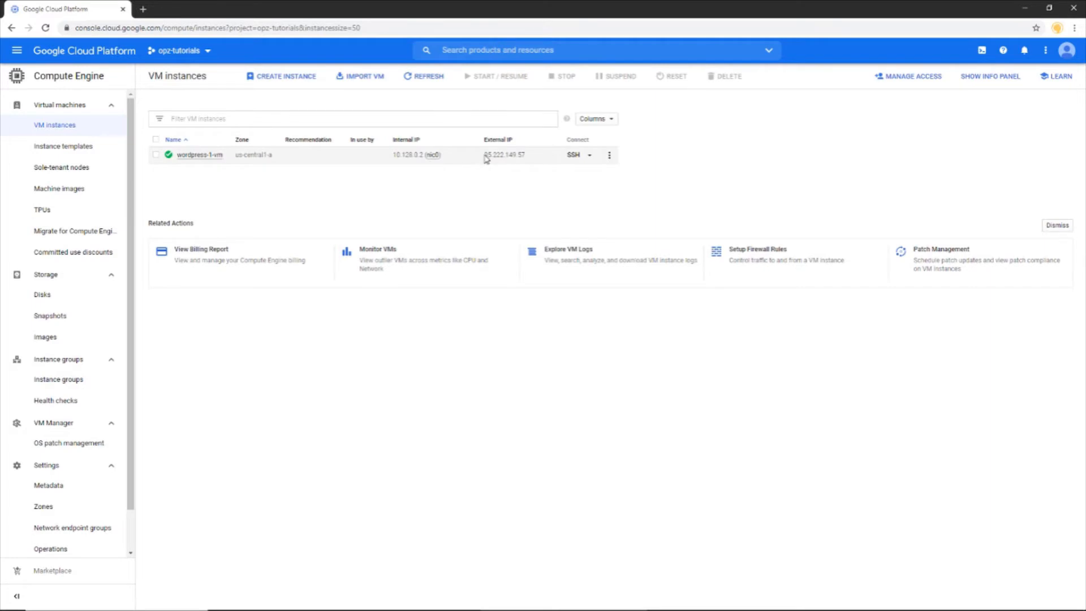
{"action": "left_click_drag", "start_coordinate": [485, 158], "coordinate": [525, 160]}
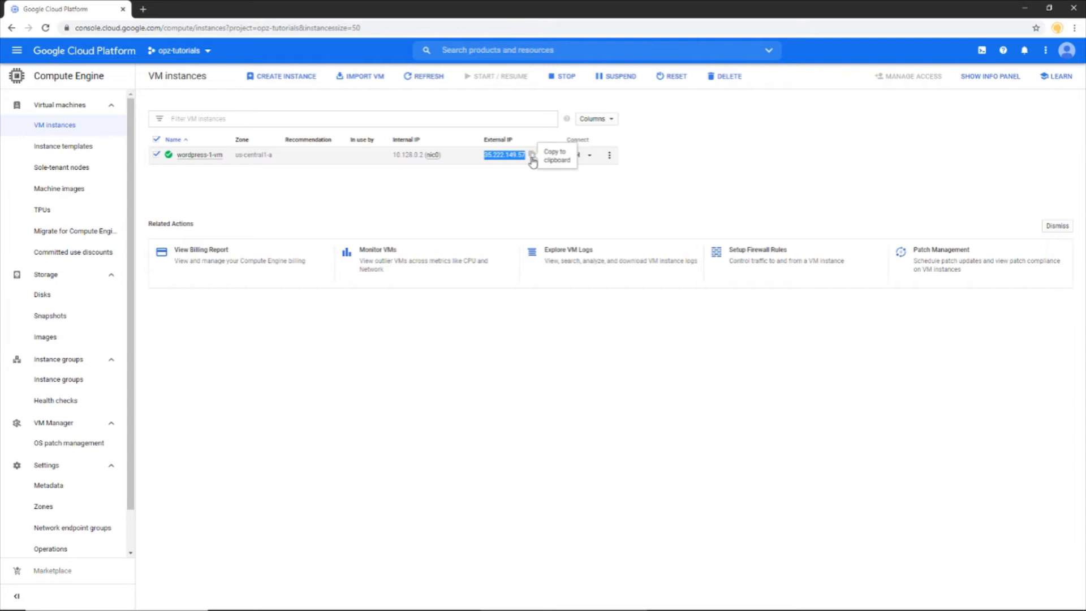
{"action": "left_click", "coordinate": [532, 157]}
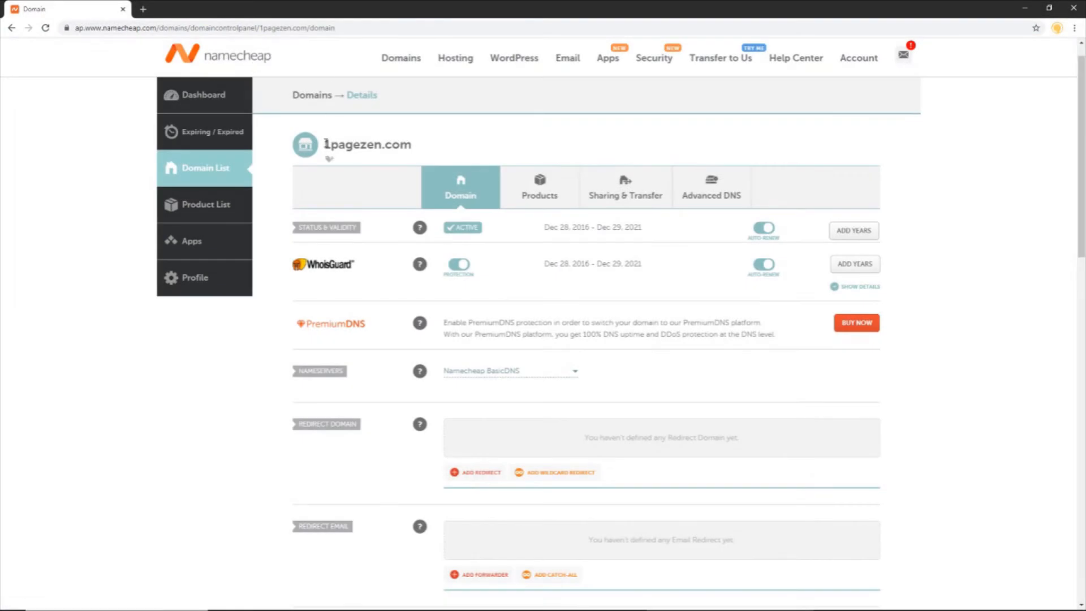
Step: Show the Advanced DNS records for 1pagezen.com in Namecheap
{"action": "left_click_drag", "start_coordinate": [325, 144], "coordinate": [412, 137]}
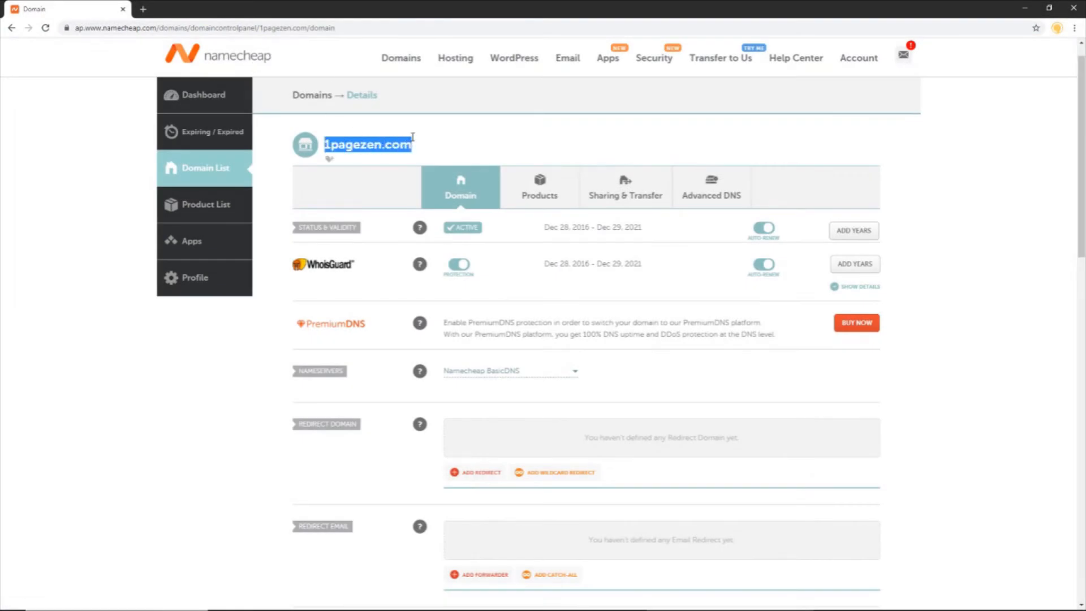
{"action": "left_click", "coordinate": [421, 139]}
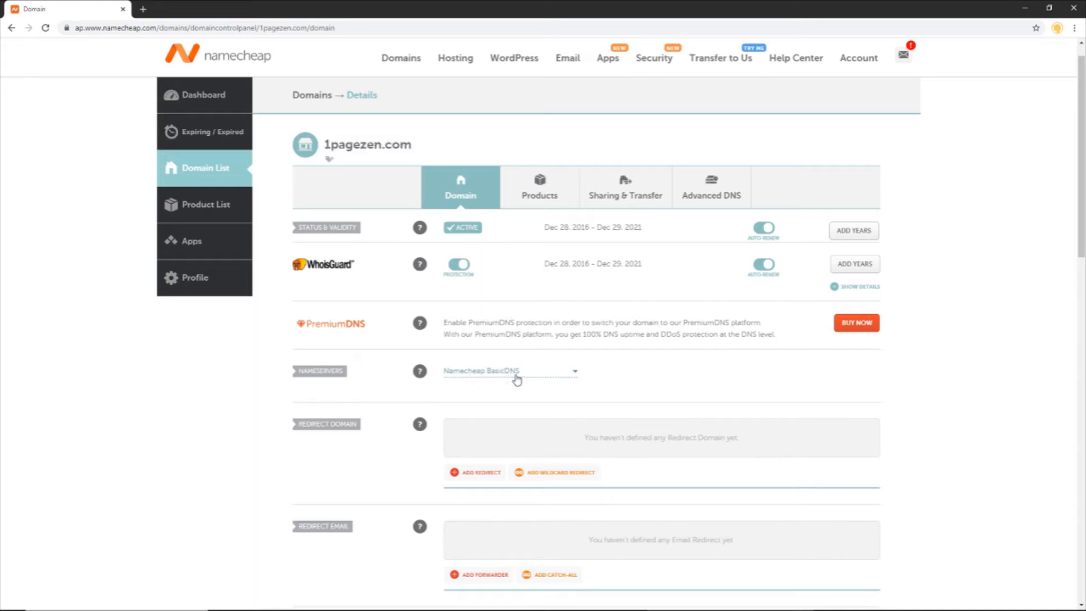
{"action": "left_click", "coordinate": [704, 198]}
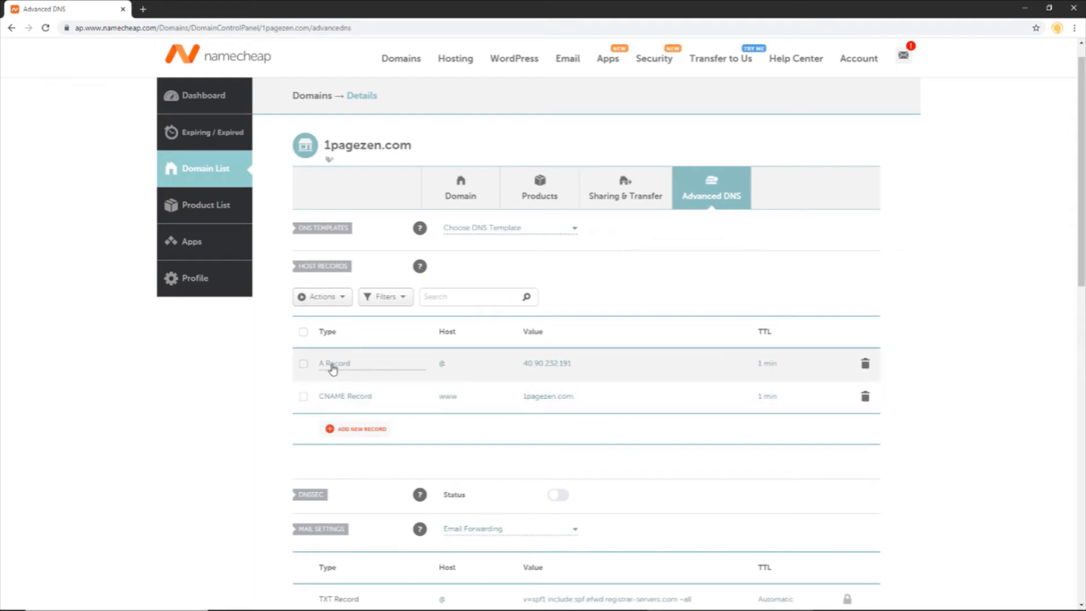
Step: Replace the @ A record value 40.90.232.191 with 35.222.149.57 and save it
{"action": "left_click", "coordinate": [581, 369]}
{"action": "left_click_drag", "start_coordinate": [577, 365], "coordinate": [515, 365]}
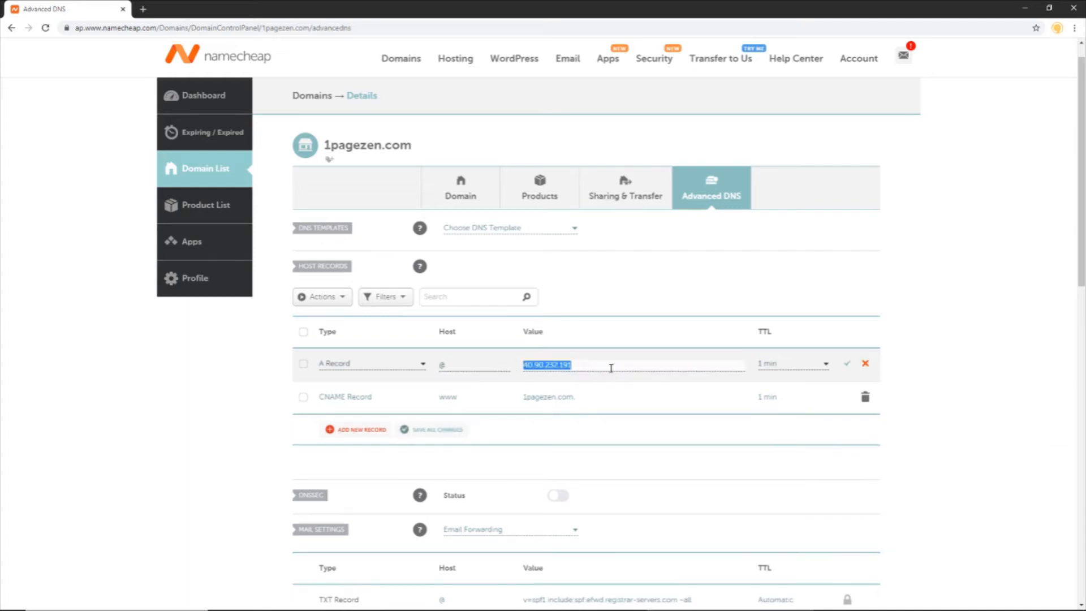
{"action": "key", "text": "ctrl+v"}
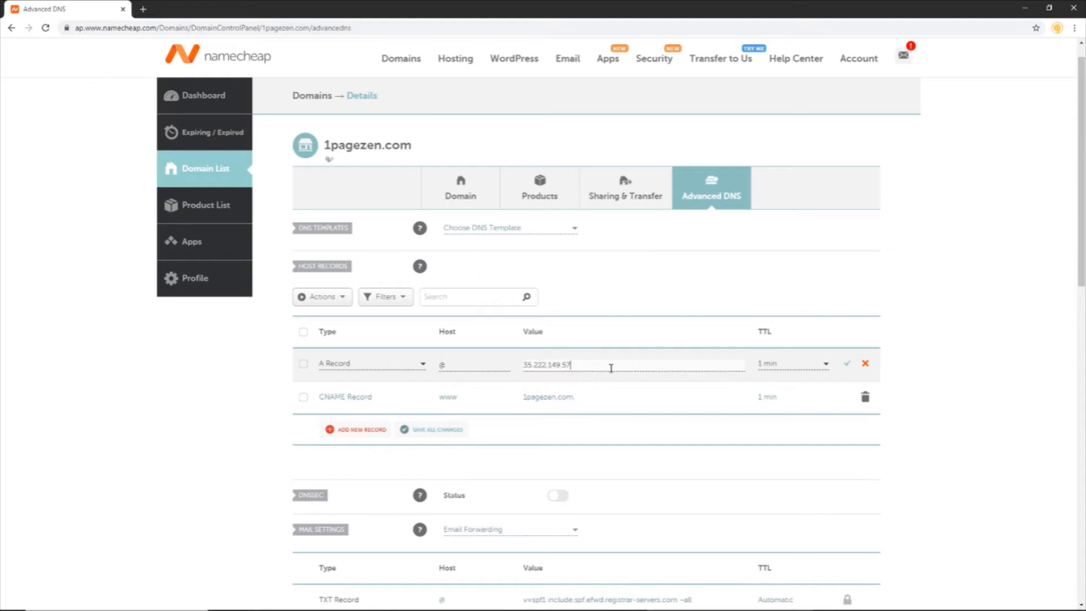
{"action": "left_click", "coordinate": [848, 366]}
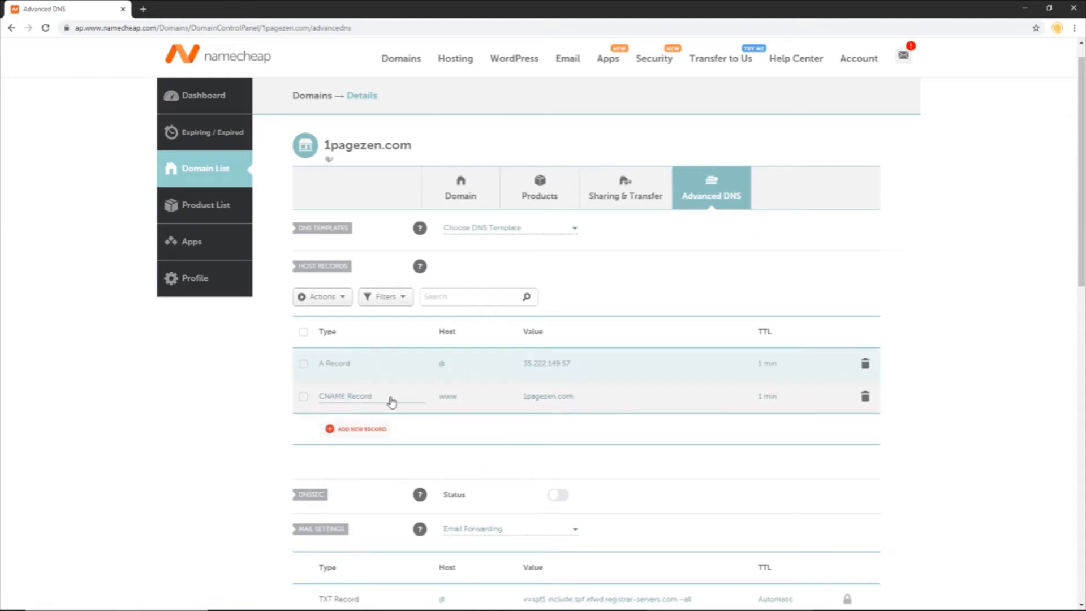
{"action": "left_click", "coordinate": [351, 399]}
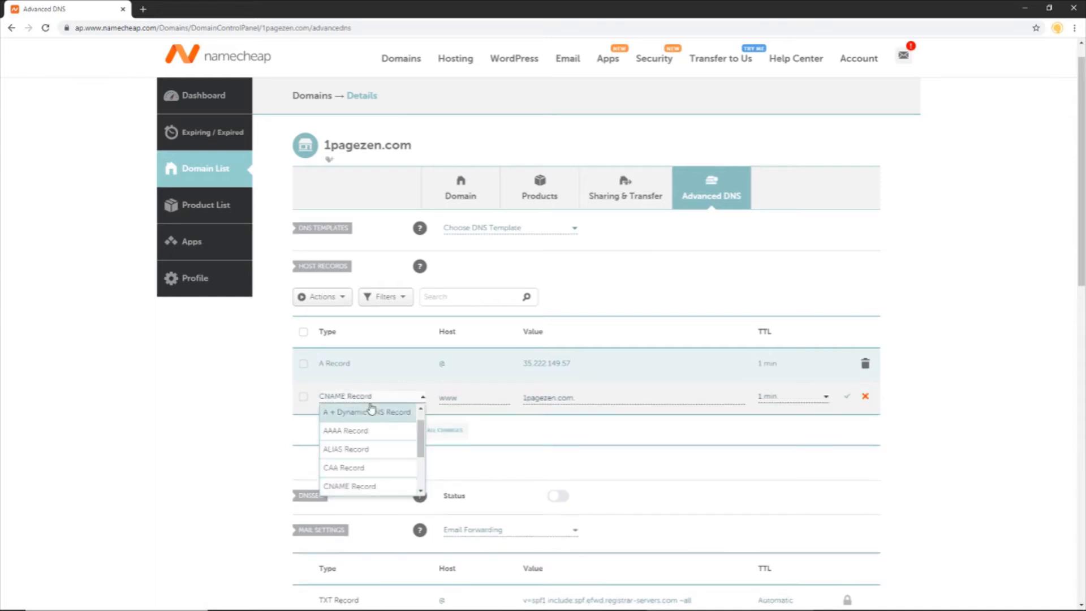
{"action": "left_click", "coordinate": [374, 399]}
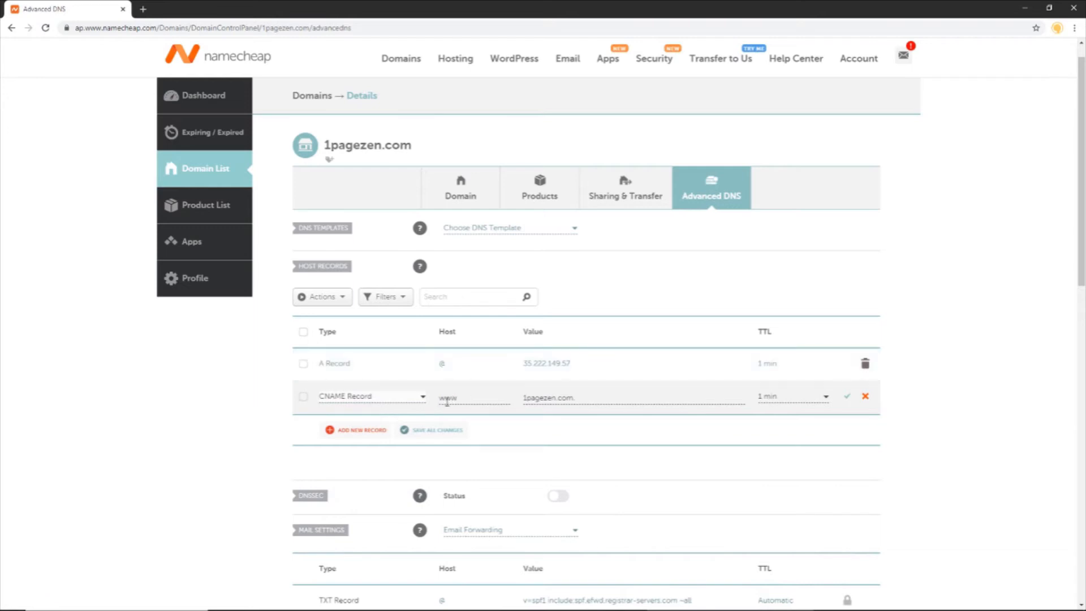
{"action": "left_click", "coordinate": [847, 398]}
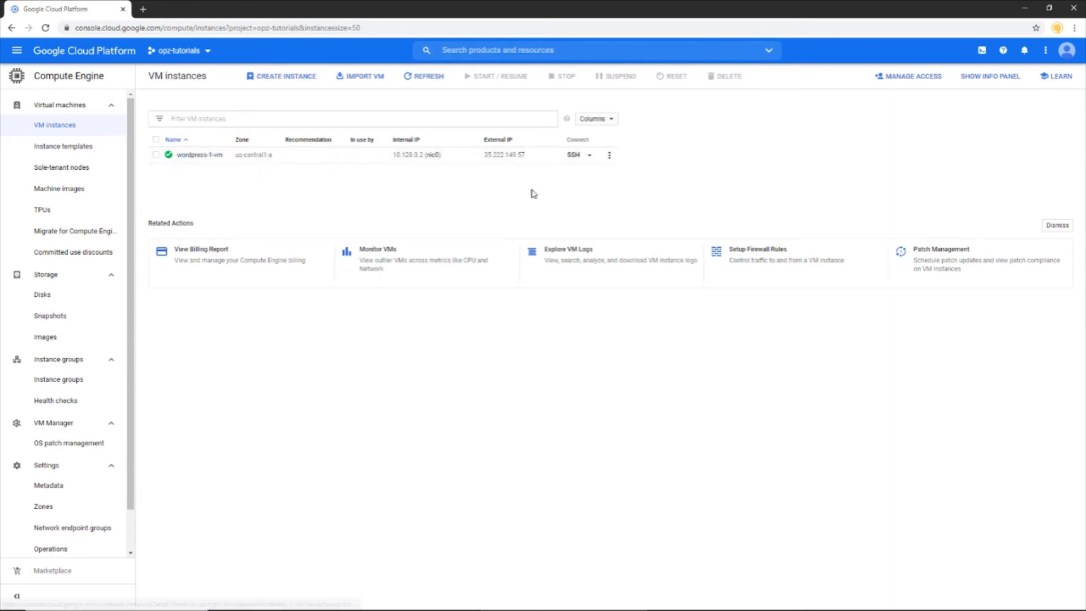
Step: Open an SSH terminal on wordpress-1-vm from the VM instances list
{"action": "left_click", "coordinate": [574, 155]}
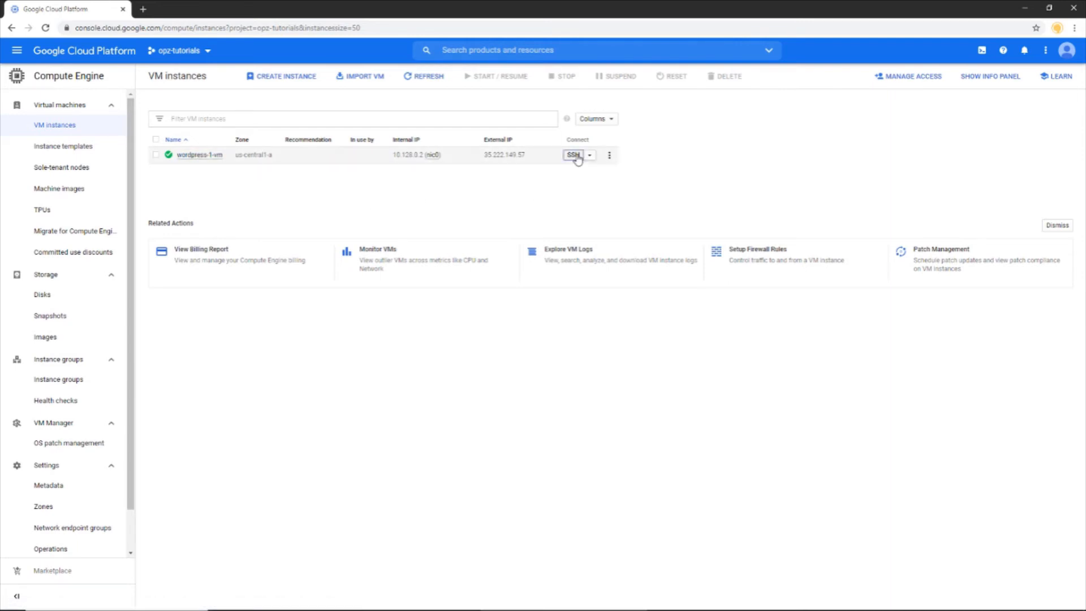
Step: Run 'sudo /opt/bitnami/bncert-tool' in the VM terminal to start the HTTPS configuration
{"action": "left_click_drag", "start_coordinate": [320, 12], "coordinate": [452, 102]}
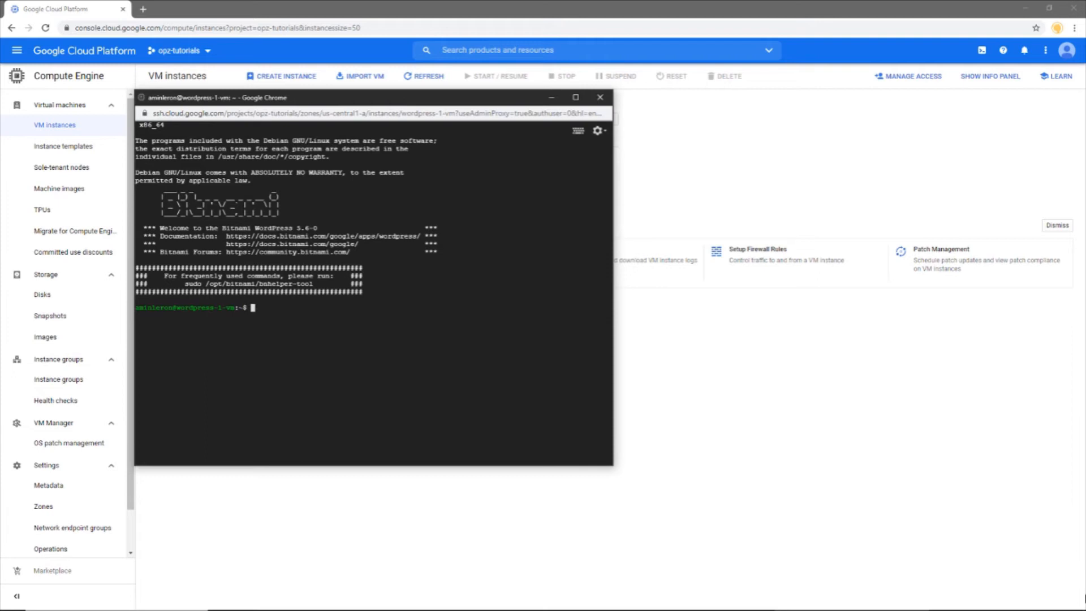
{"action": "type", "text": "sudo /opt/bi"}
{"action": "key", "text": "Tab"}
{"action": "type", "text": "bncert-tool"}
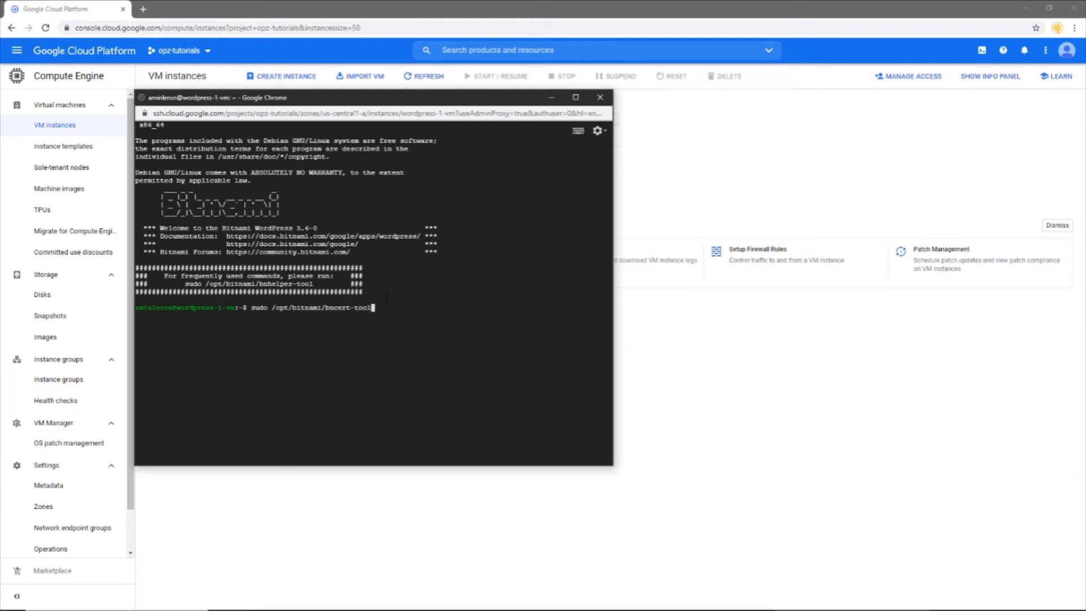
{"action": "left_click_drag", "start_coordinate": [382, 307], "coordinate": [252, 310]}
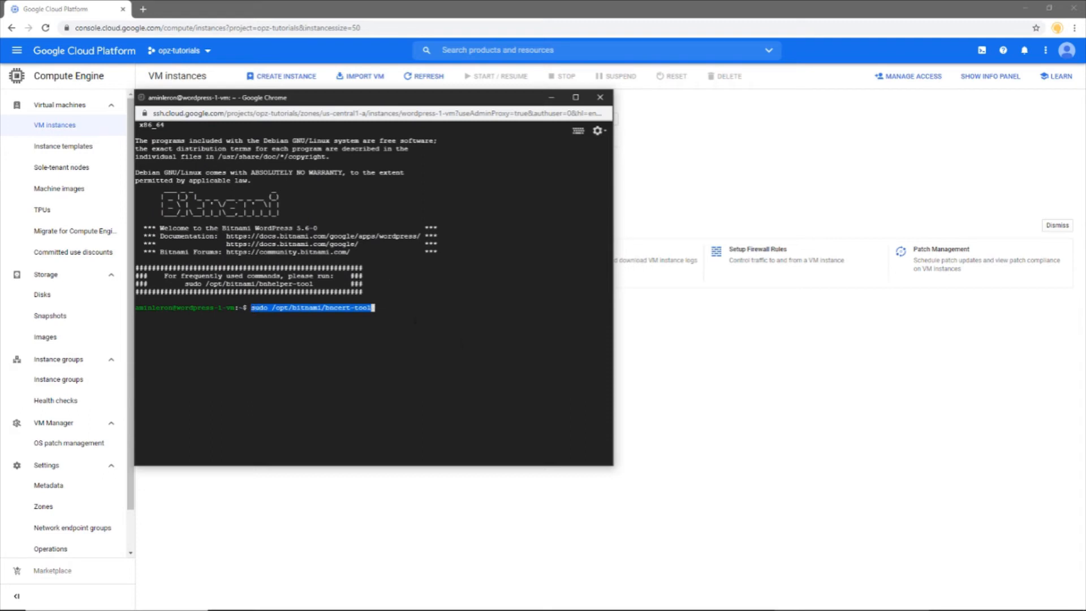
{"action": "left_click", "coordinate": [422, 313]}
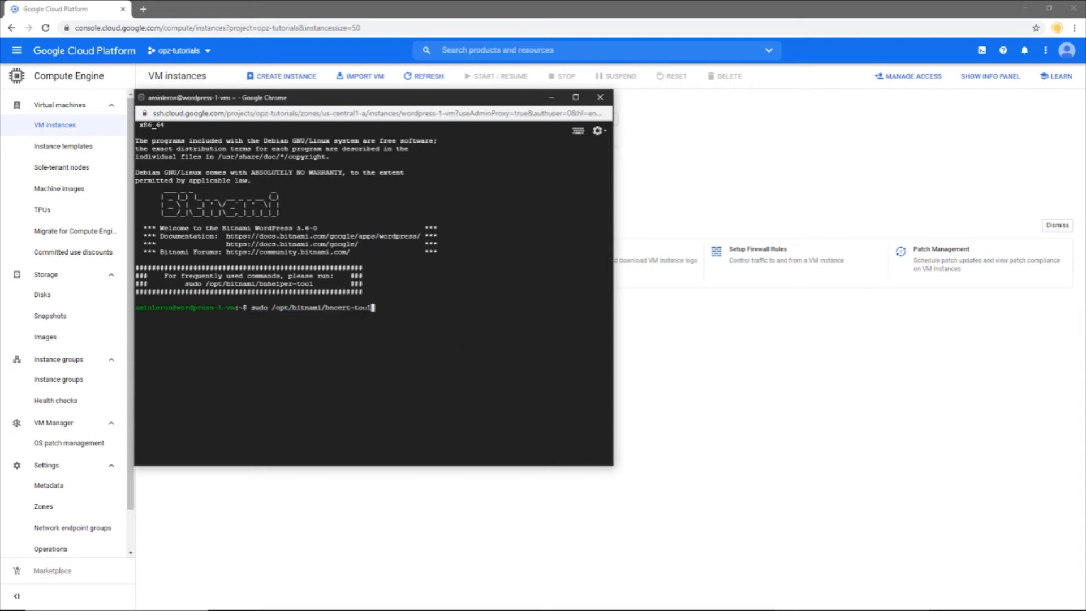
{"action": "key", "text": "Return"}
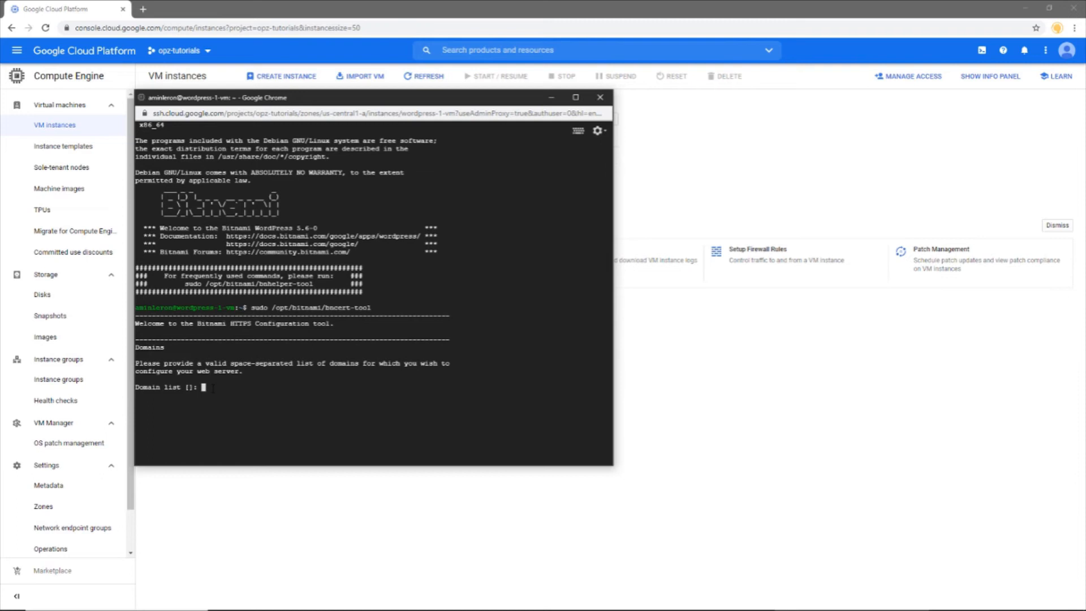
{"action": "type", "text": "1pagezen.com www.1pagezen.com"}
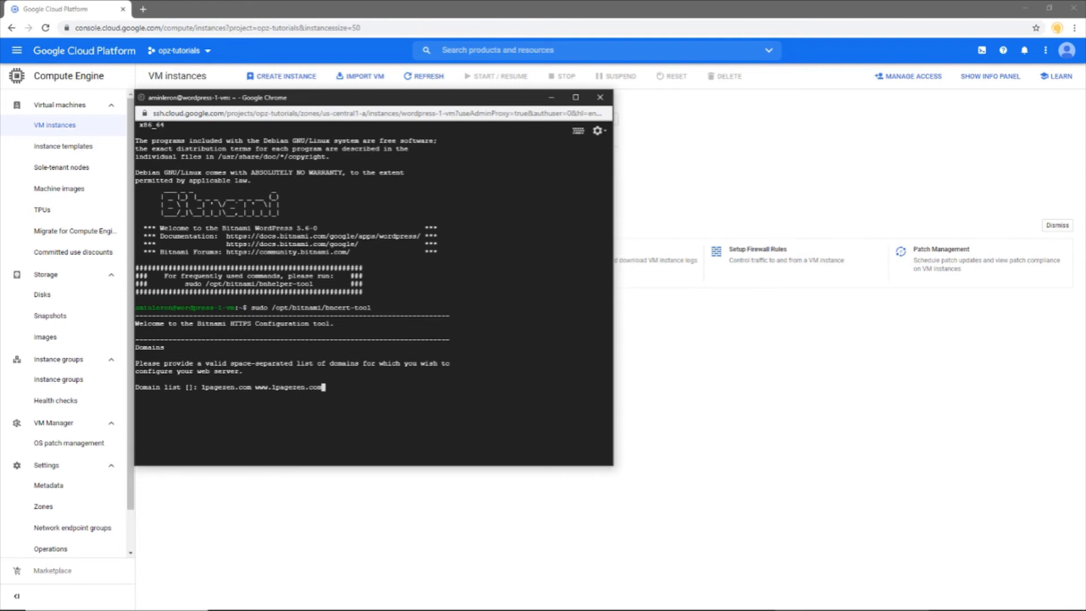
{"action": "key", "text": "Return"}
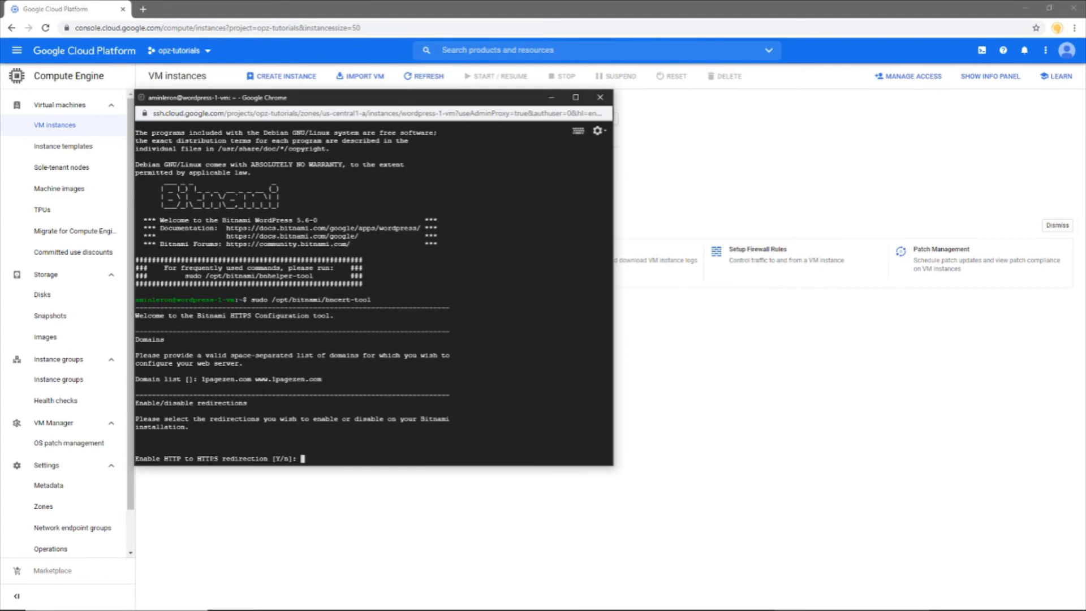
Step: Enable HTTP-to-HTTPS and www-to-non-www redirection, and decline non-www-to-www redirection
{"action": "type", "text": "y"}
{"action": "key", "text": "Return"}
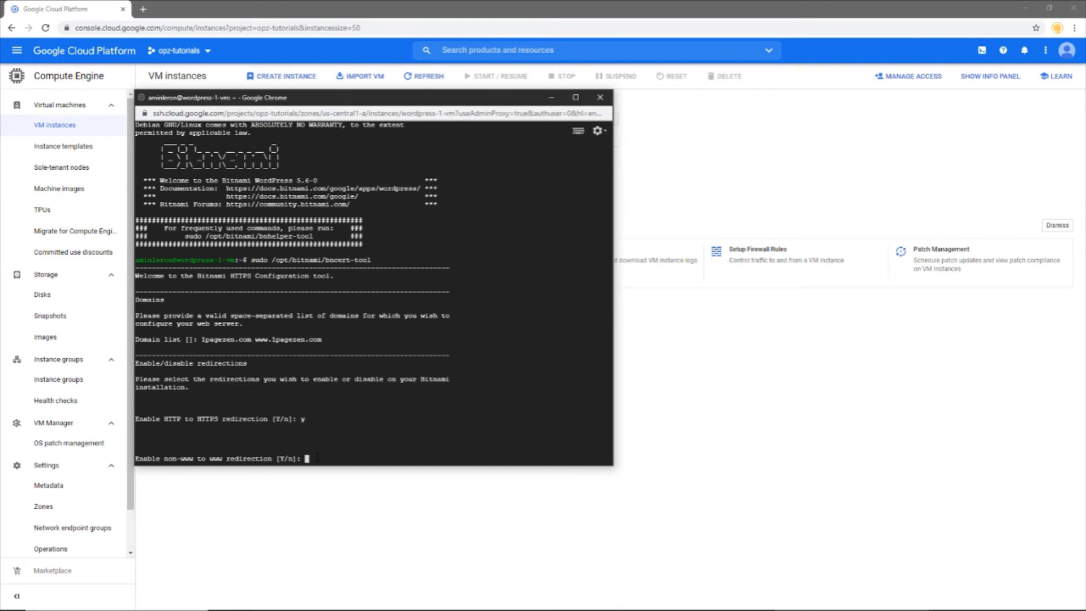
{"action": "type", "text": "n"}
{"action": "key", "text": "Return"}
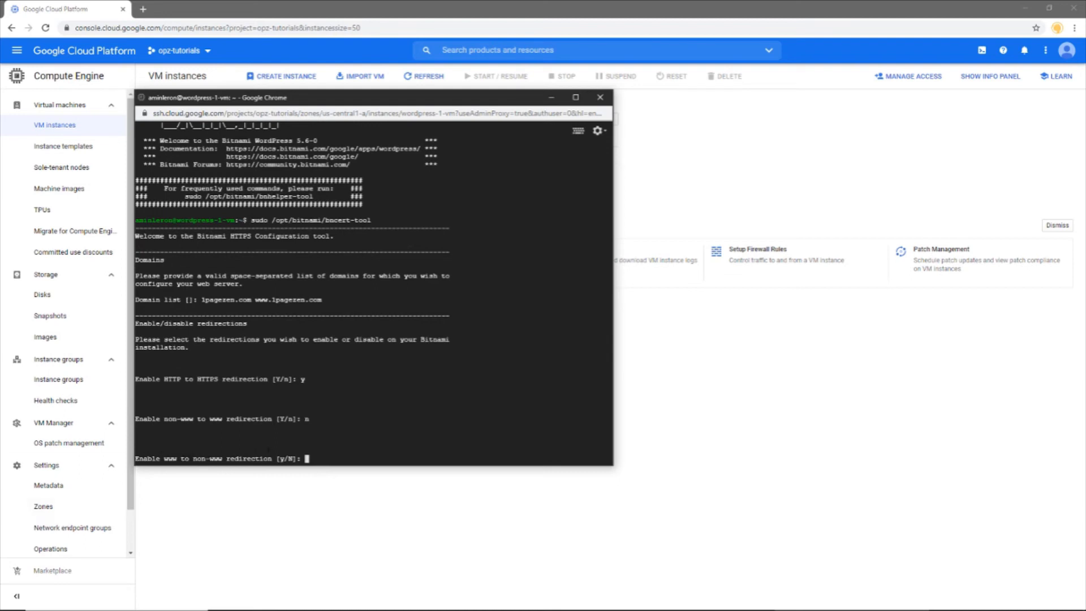
{"action": "type", "text": "y"}
{"action": "key", "text": "Return"}
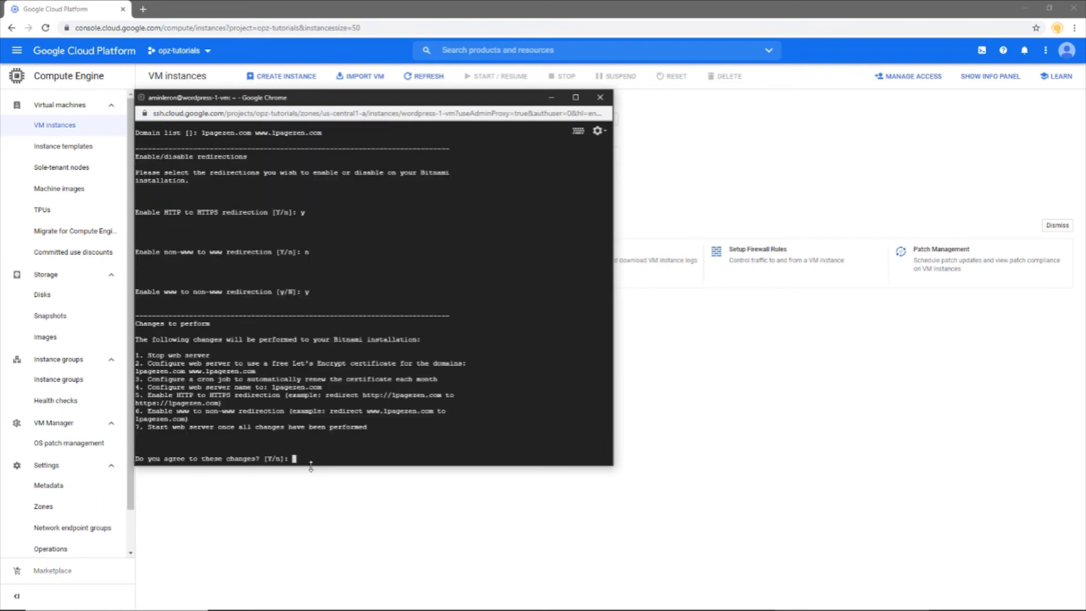
Step: Approve the listed changes, enter a contact e-mail and accept the Let's Encrypt Subscriber Agreement
{"action": "type", "text": "y"}
{"action": "key", "text": "Return"}
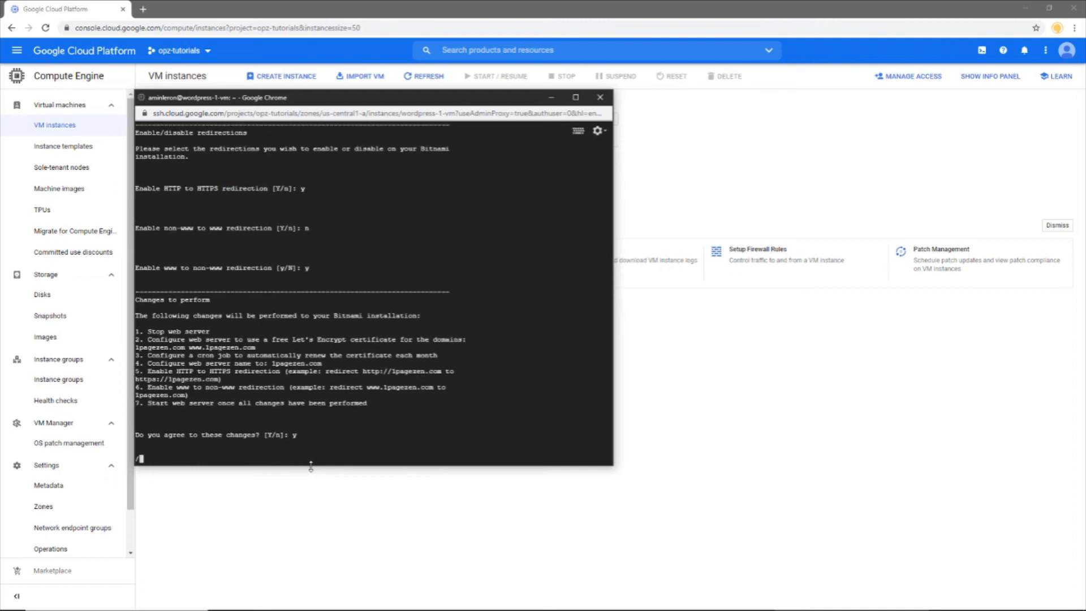
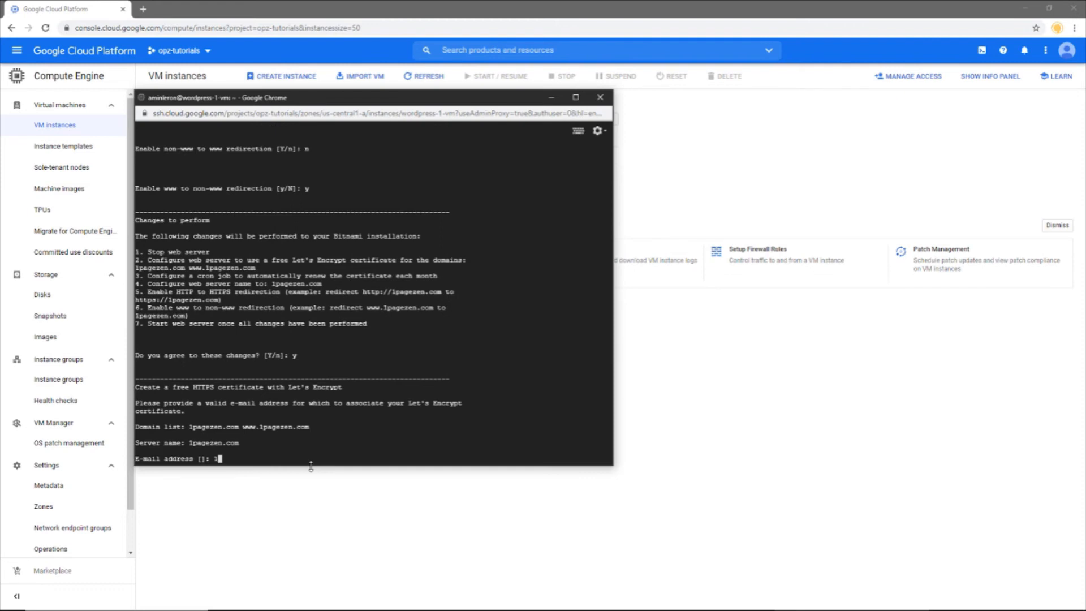
{"action": "key", "text": "Return"}
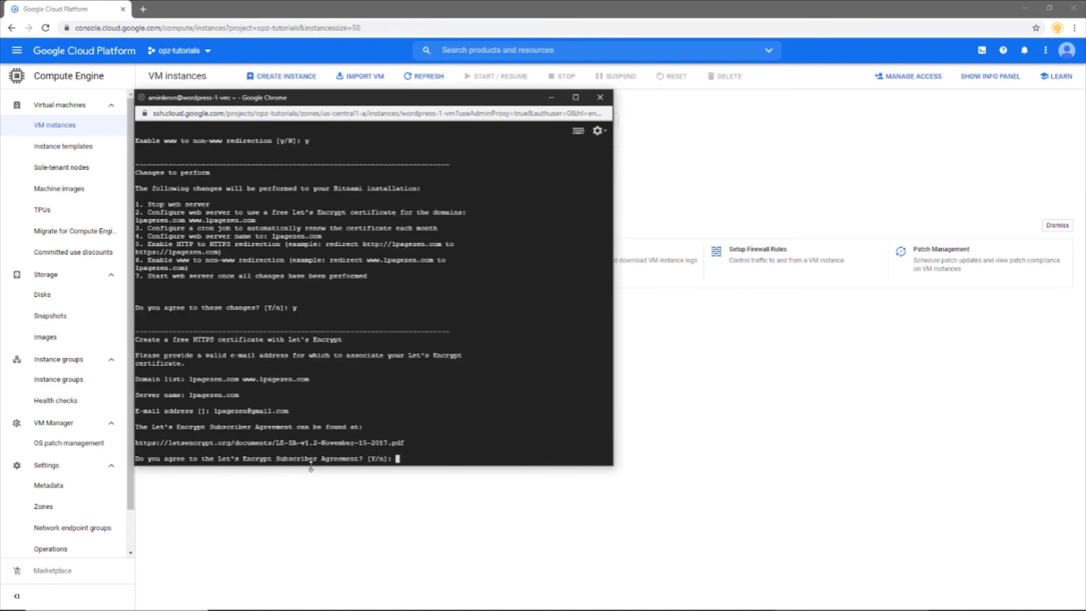
{"action": "type", "text": "y"}
{"action": "key", "text": "Return"}
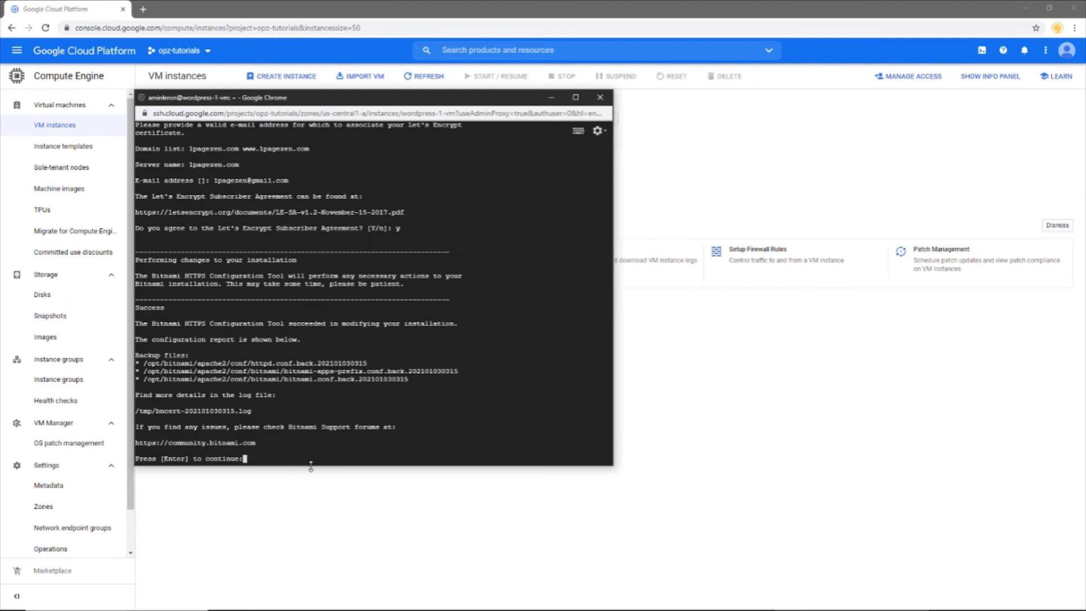
{"action": "key", "text": "Return"}
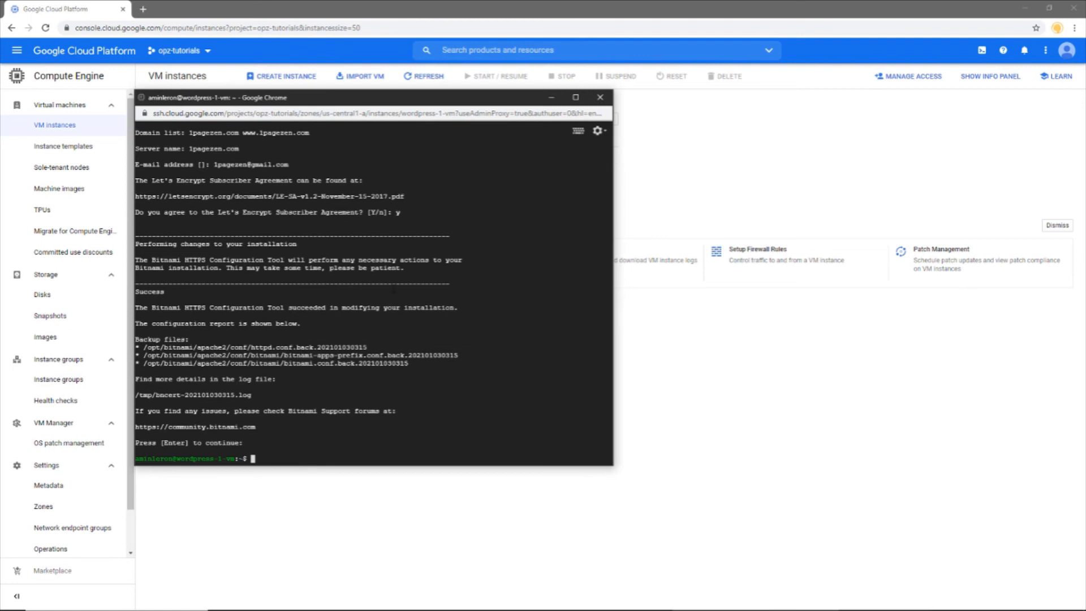
Step: Clear the terminal, print /home/bitnami/bitnami_credentials with sudo cat, and select the default password
{"action": "type", "text": "clear"}
{"action": "key", "text": "Return"}
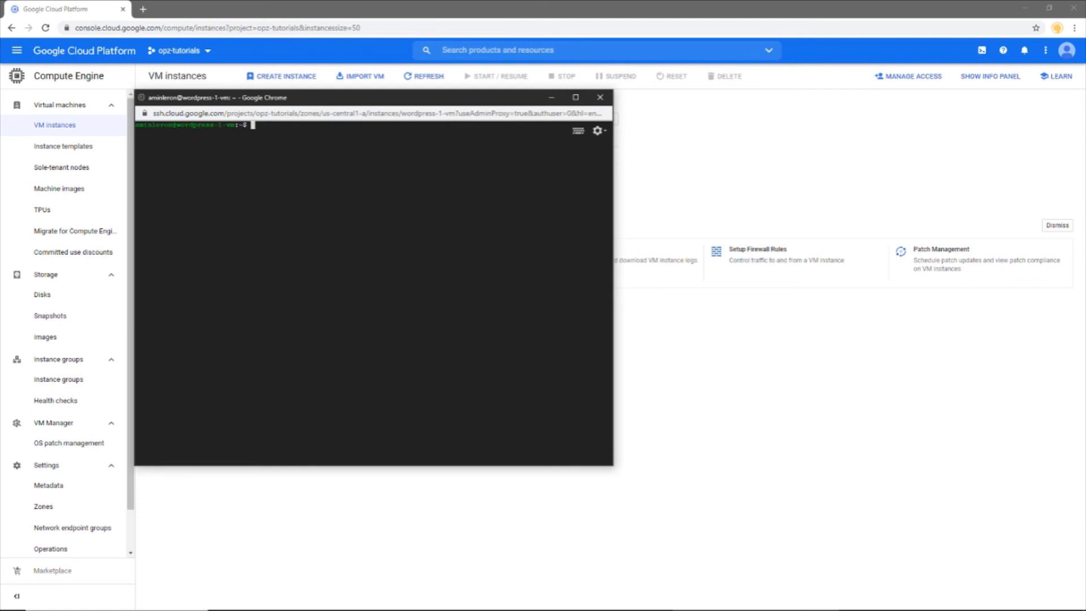
{"action": "type", "text": "sudo cat /home/bitnami"}
{"action": "type", "text": "/bitnami_"}
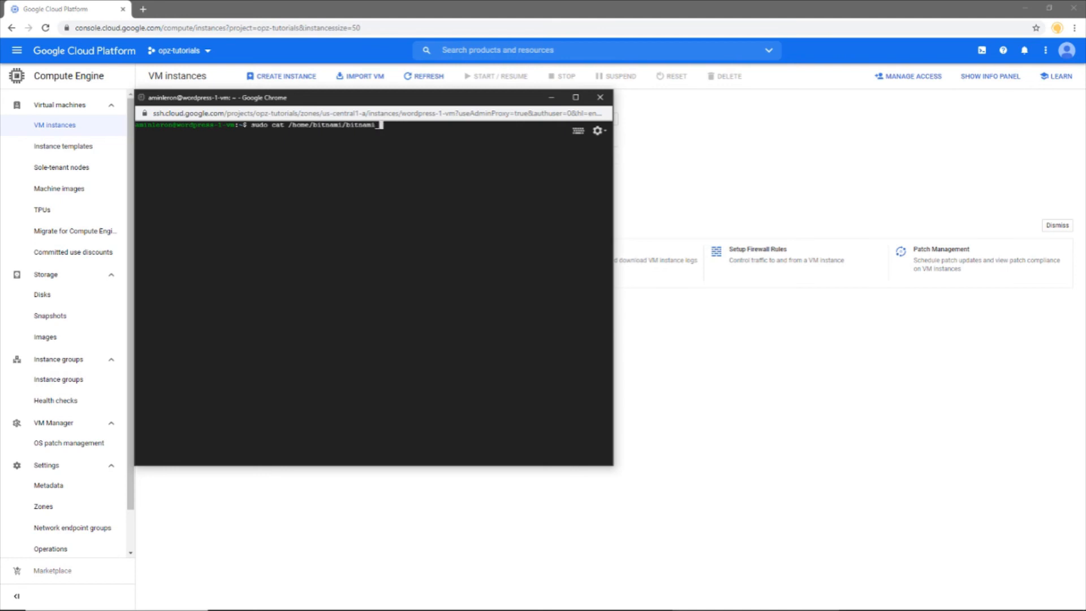
{"action": "type", "text": "credentials"}
{"action": "key", "text": "Return"}
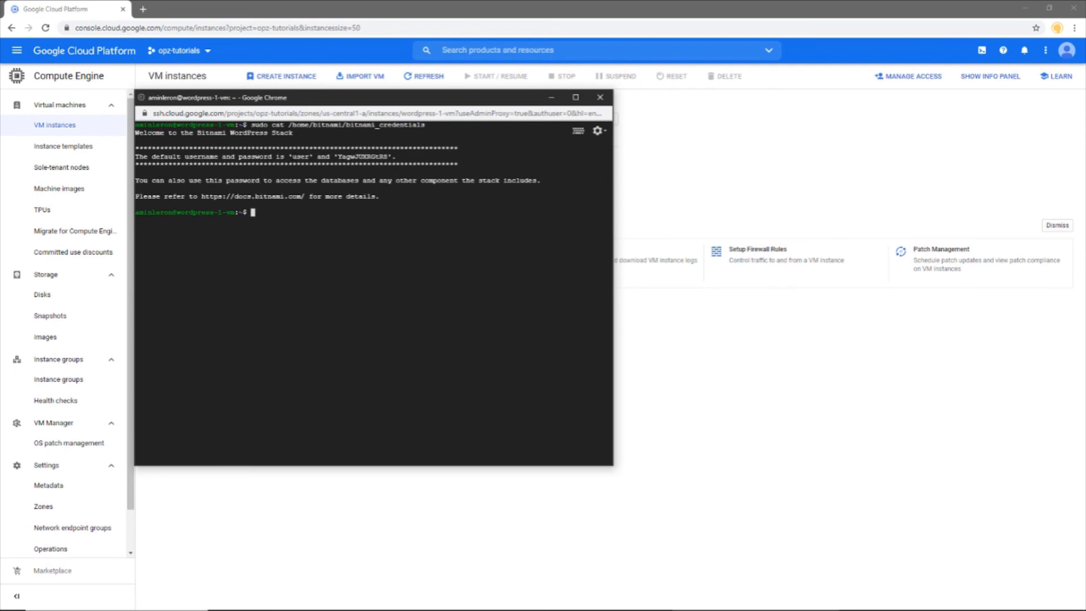
{"action": "left_click_drag", "start_coordinate": [337, 157], "coordinate": [380, 156]}
Step: Load 1pagezen.com in a new browser tab to see the Hello world! blog over HTTPS
{"action": "left_click", "coordinate": [144, 9]}
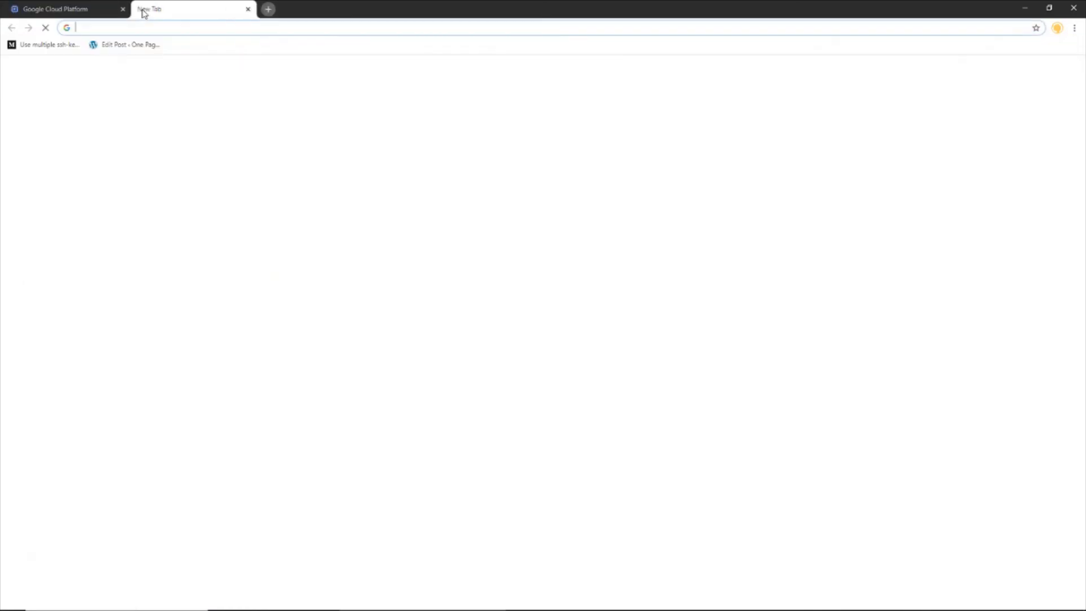
{"action": "type", "text": "1pagezen.com"}
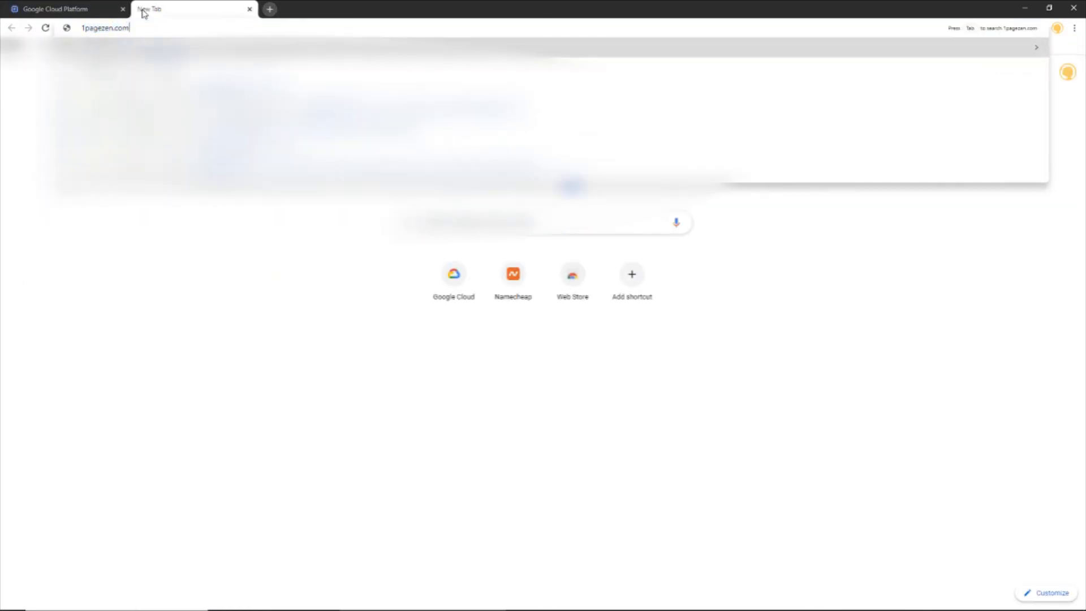
{"action": "key", "text": "Return"}
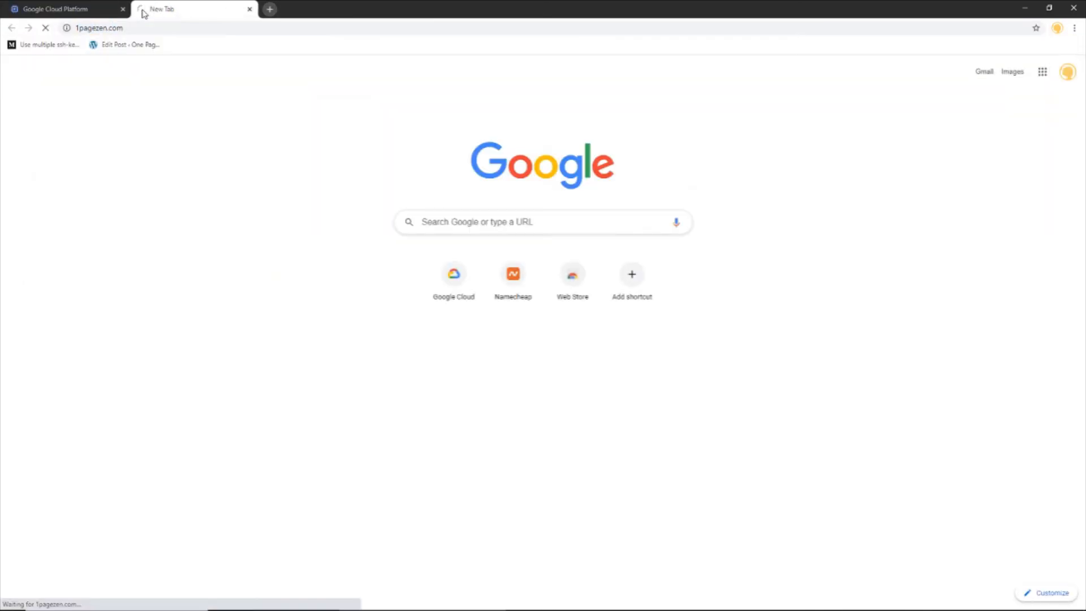
{"action": "left_click", "coordinate": [134, 27]}
{"action": "left_click", "coordinate": [135, 27]}
{"action": "left_click", "coordinate": [373, 296]}
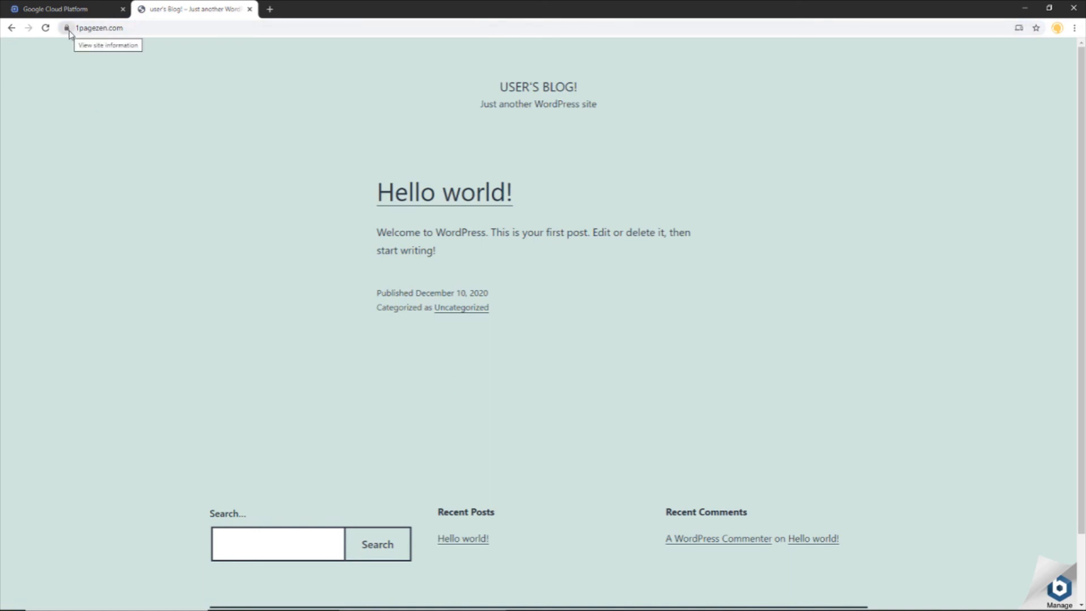
Step: Append /wp-login to the site's HTTPS address to reach the WordPress login page
{"action": "double_click", "coordinate": [127, 27]}
{"action": "left_click", "coordinate": [149, 33]}
{"action": "type", "text": "/wp-login"}
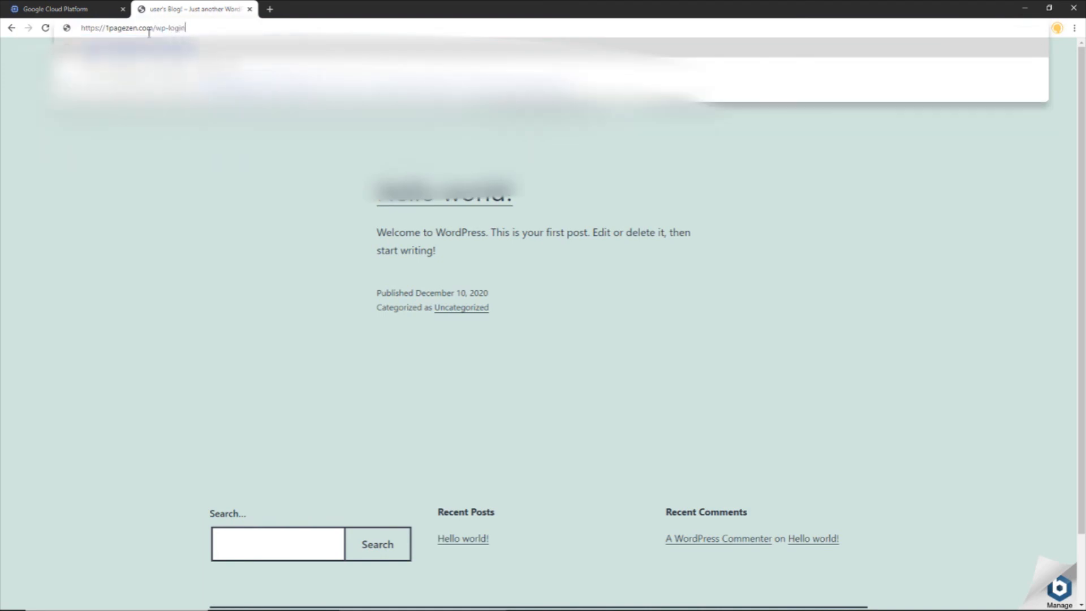
{"action": "key", "text": "Return"}
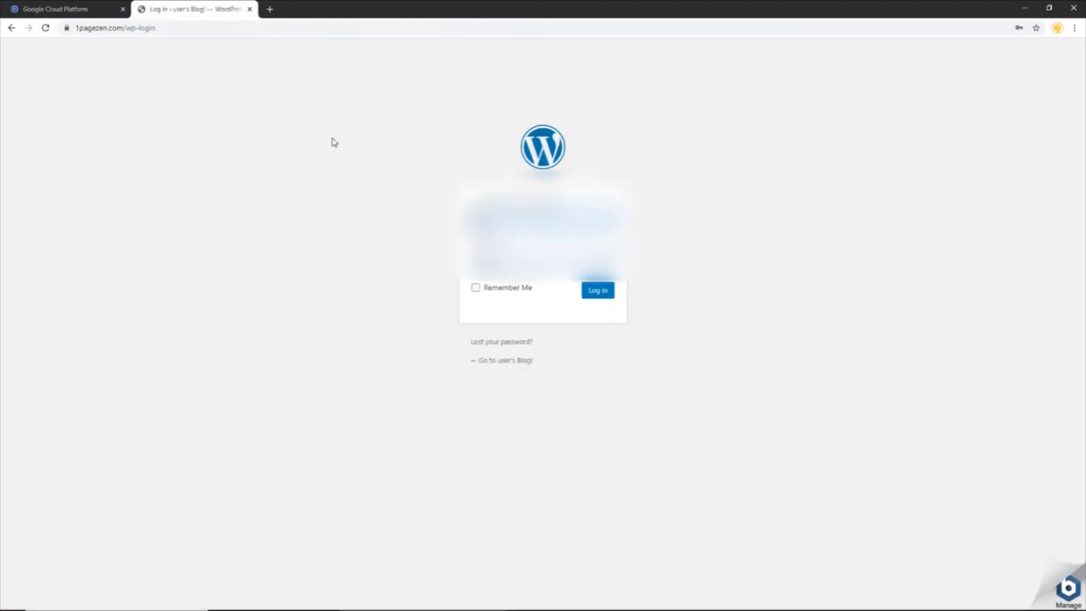
Step: Log in as 'user' with the copied default password and dismiss the save-password offer
{"action": "left_click_drag", "start_coordinate": [526, 219], "coordinate": [396, 211]}
{"action": "type", "text": "user"}
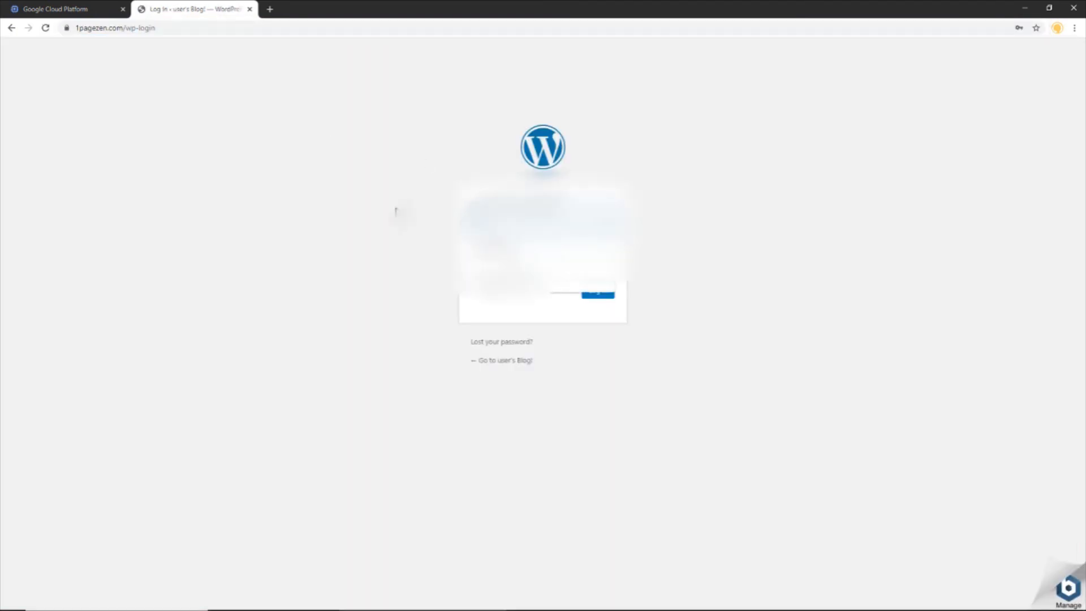
{"action": "key", "text": "Tab"}
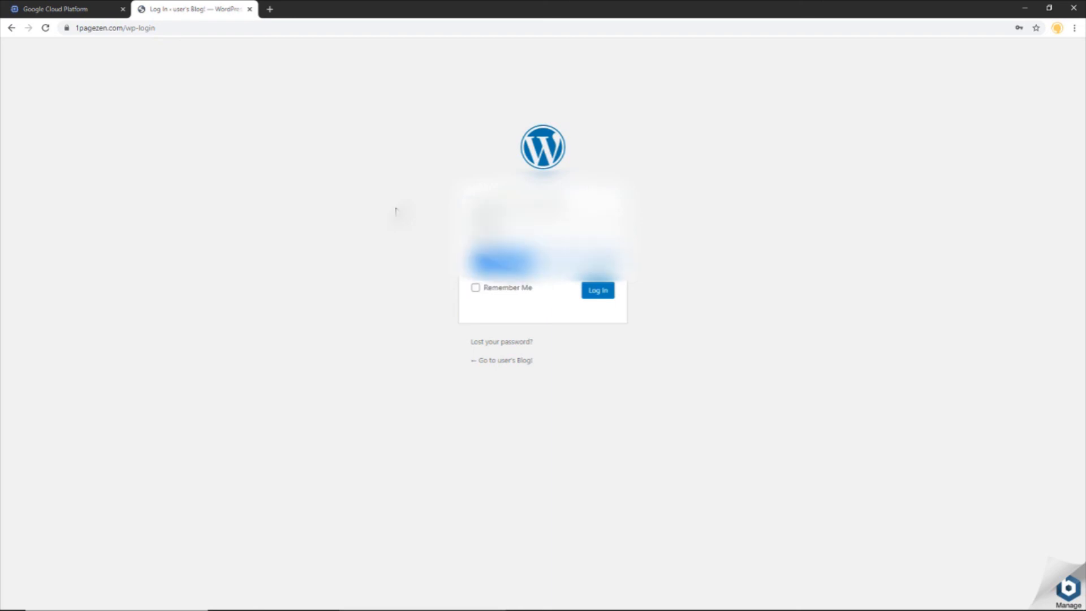
{"action": "left_click", "coordinate": [593, 296]}
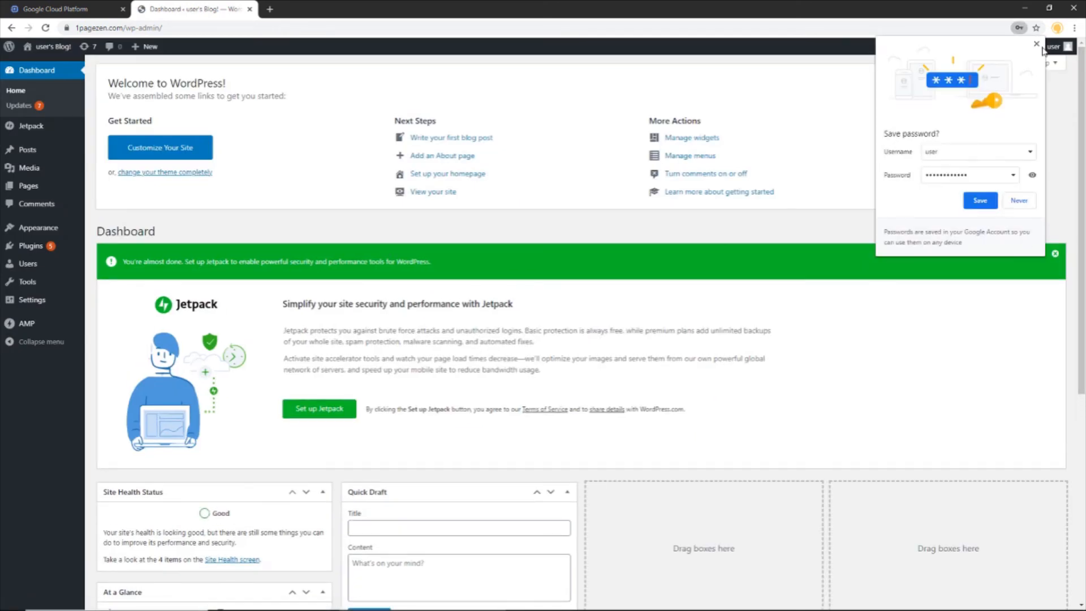
{"action": "left_click", "coordinate": [981, 200]}
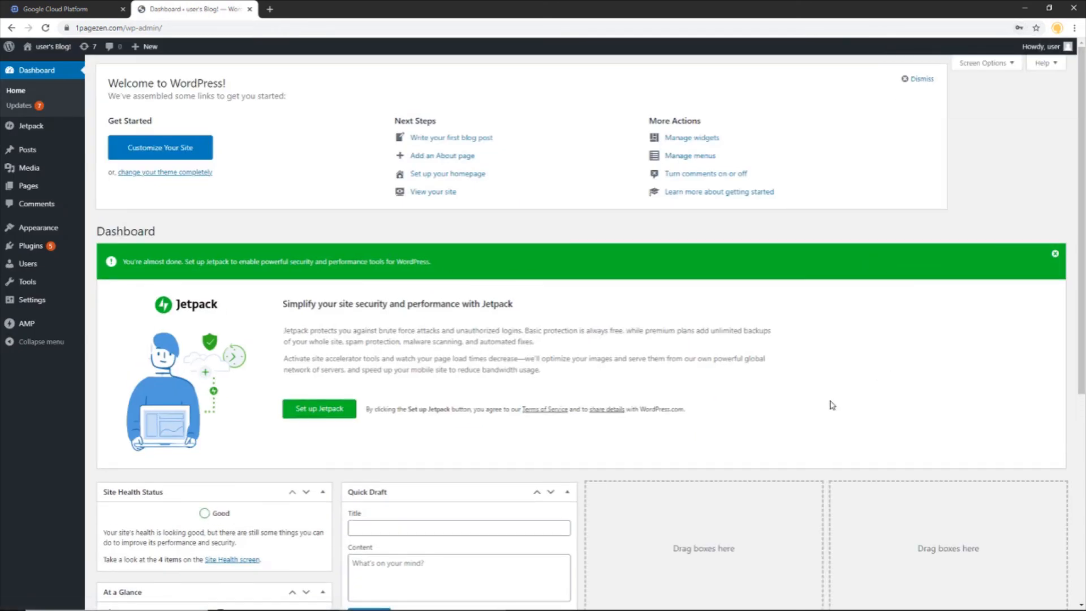